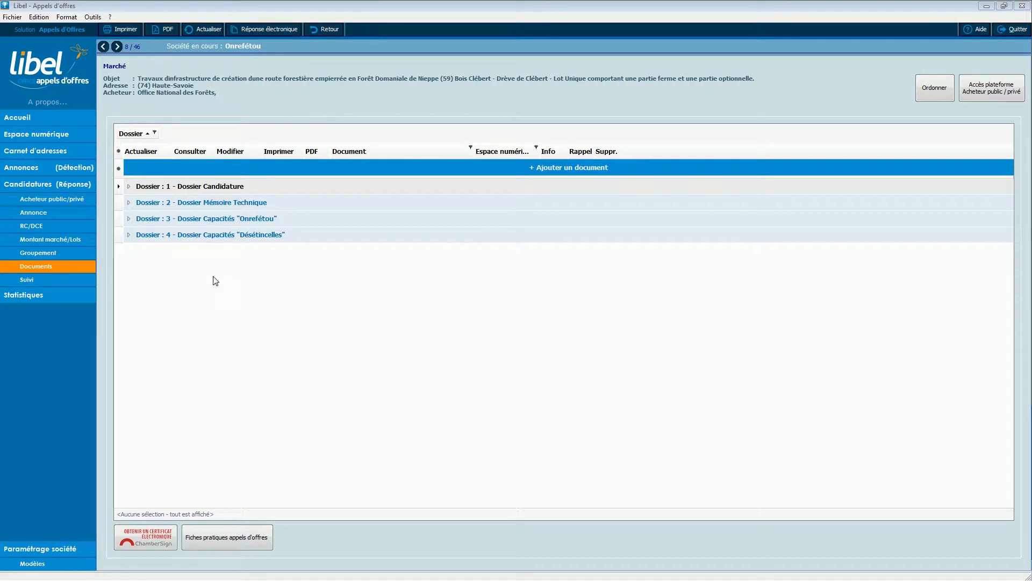
Read the web page on obtaining an electronic certificate, then close it.
{"action": "left_click", "coordinate": [145, 534]}
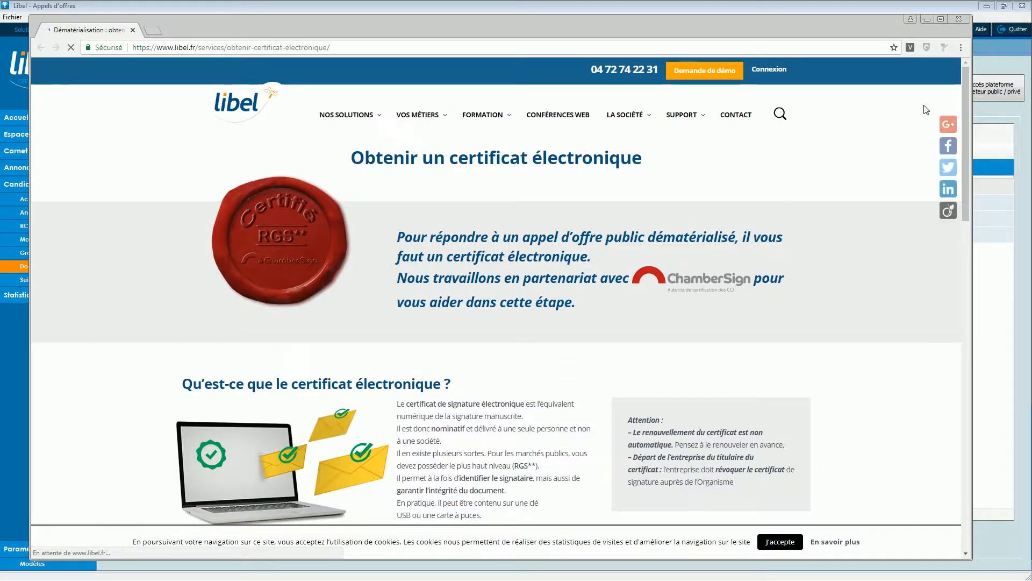
{"action": "scroll", "coordinate": [964, 115], "scroll_direction": "down", "scroll_amount": 5}
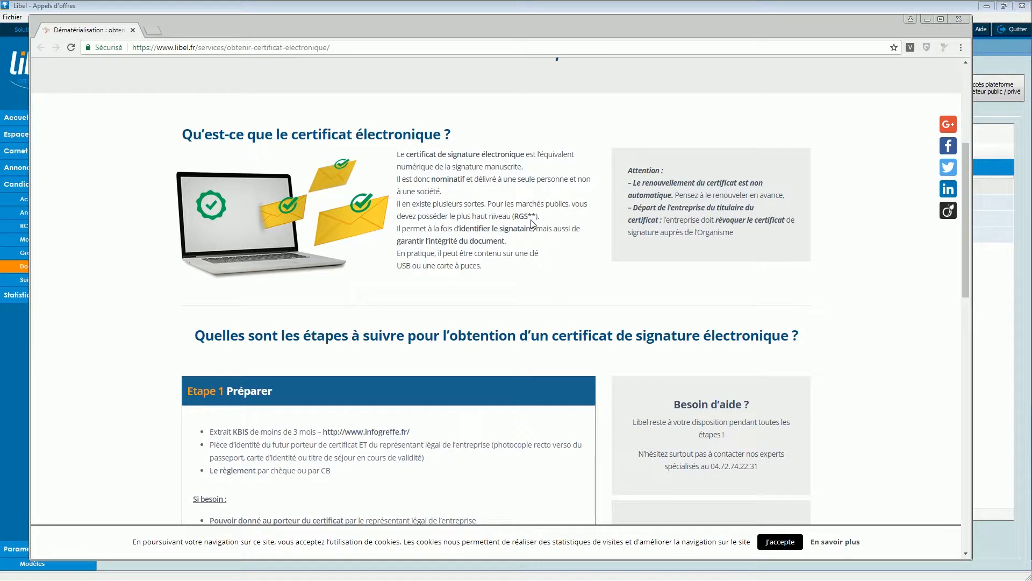
{"action": "left_click_drag", "start_coordinate": [967, 183], "coordinate": [968, 314]}
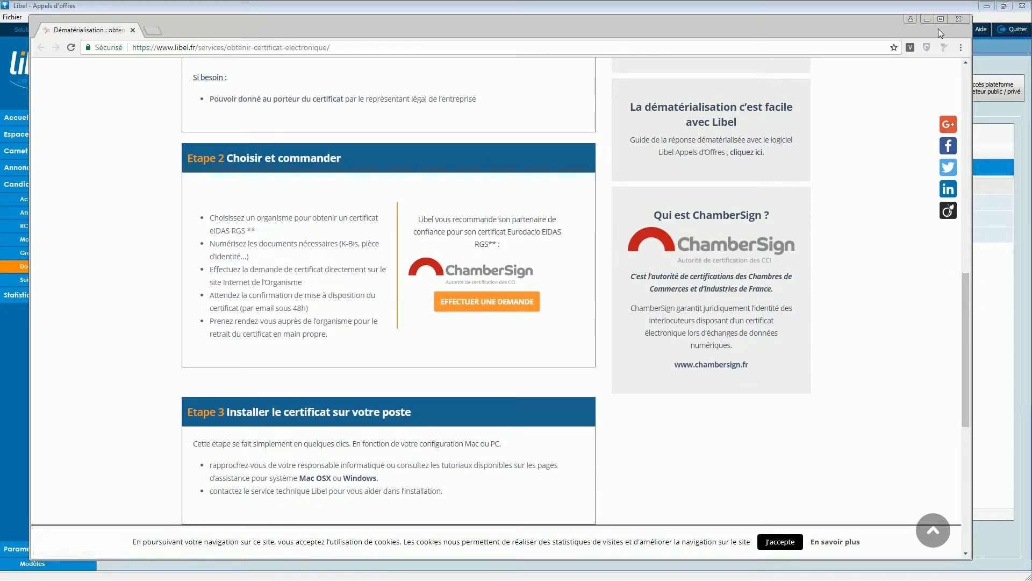
{"action": "left_click", "coordinate": [957, 22]}
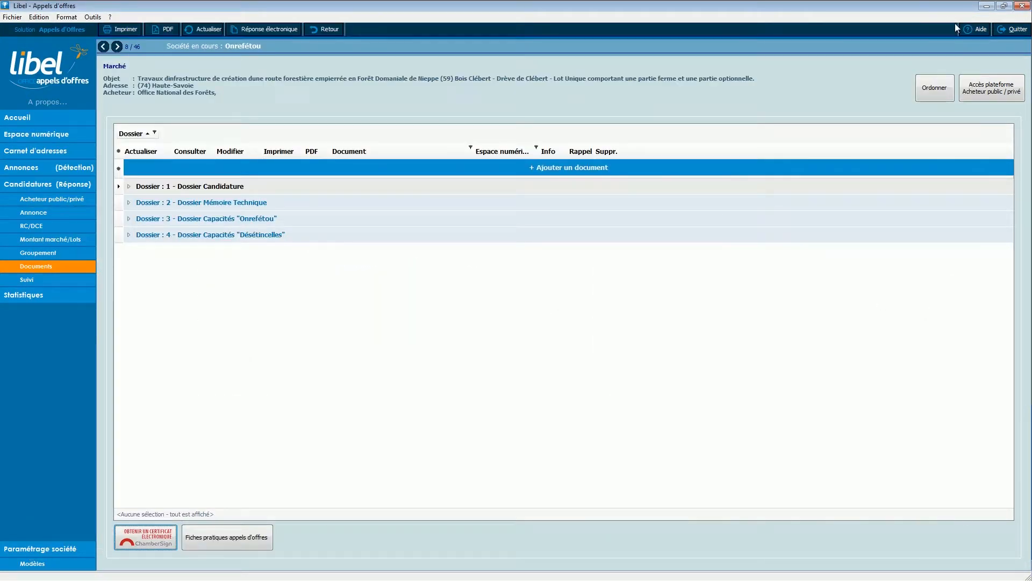
Start the Réponse électronique using the ChamberSign France signing certificate.
{"action": "left_click", "coordinate": [260, 33]}
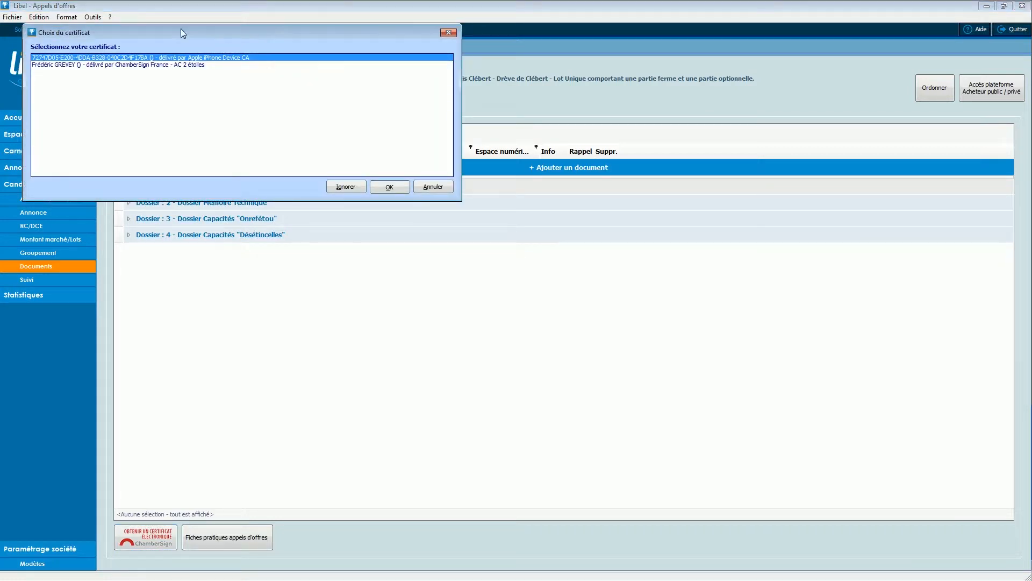
{"action": "left_click", "coordinate": [48, 65]}
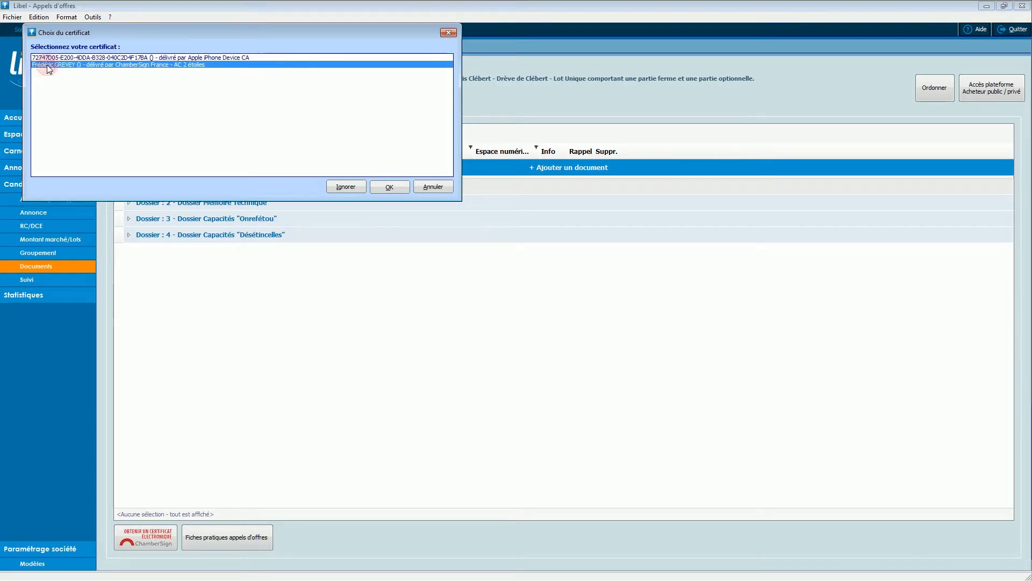
{"action": "left_click", "coordinate": [389, 189]}
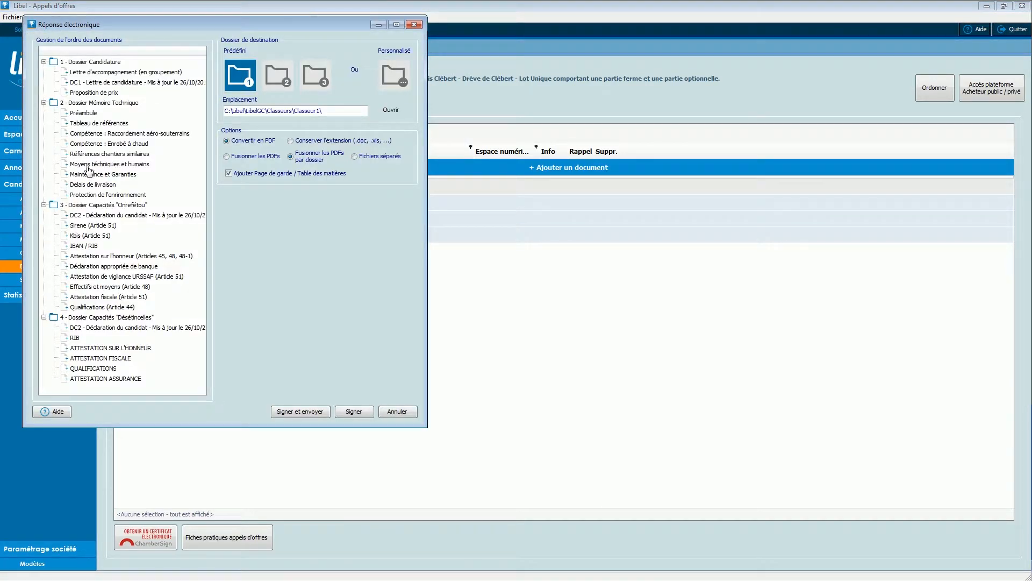
Place Raccordement aéro-souterrains and Enrobé à chaud under Moyens techniques et humains; set destination to Classeur3.
{"action": "left_click_drag", "start_coordinate": [89, 147], "coordinate": [85, 178]}
{"action": "left_click_drag", "start_coordinate": [93, 135], "coordinate": [89, 175]}
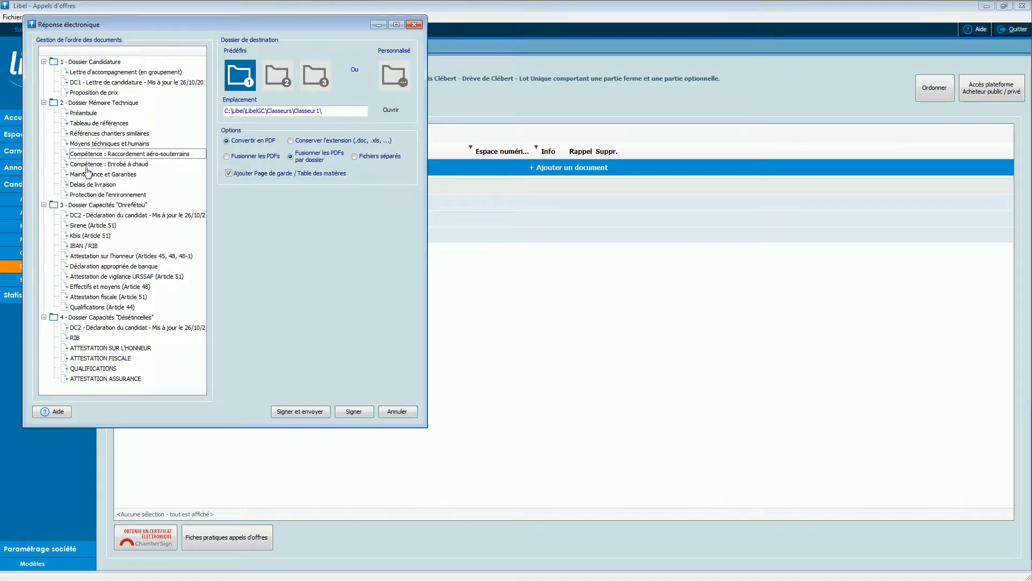
{"action": "left_click", "coordinate": [277, 75]}
{"action": "left_click", "coordinate": [315, 75]}
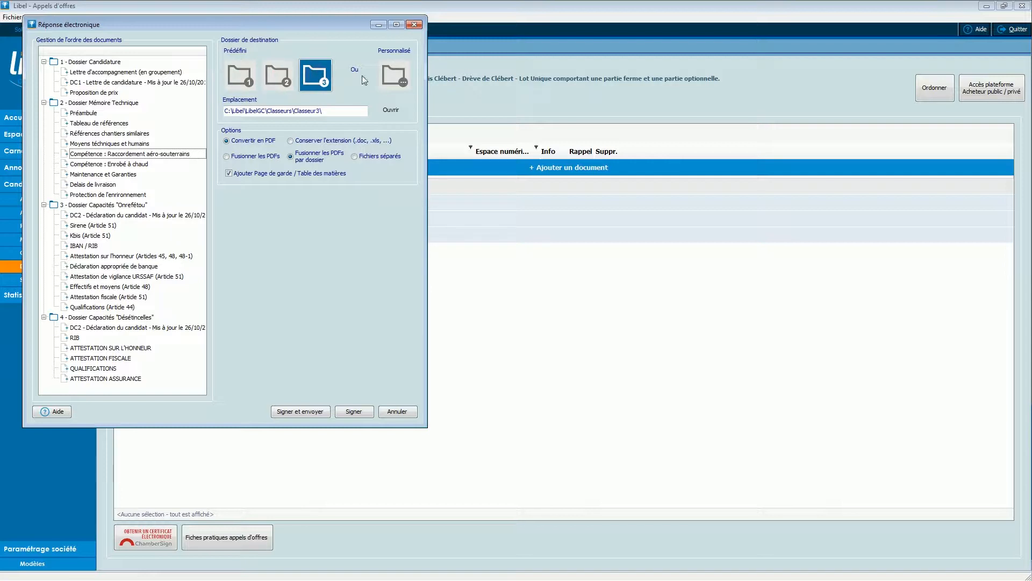
{"action": "left_click", "coordinate": [398, 77]}
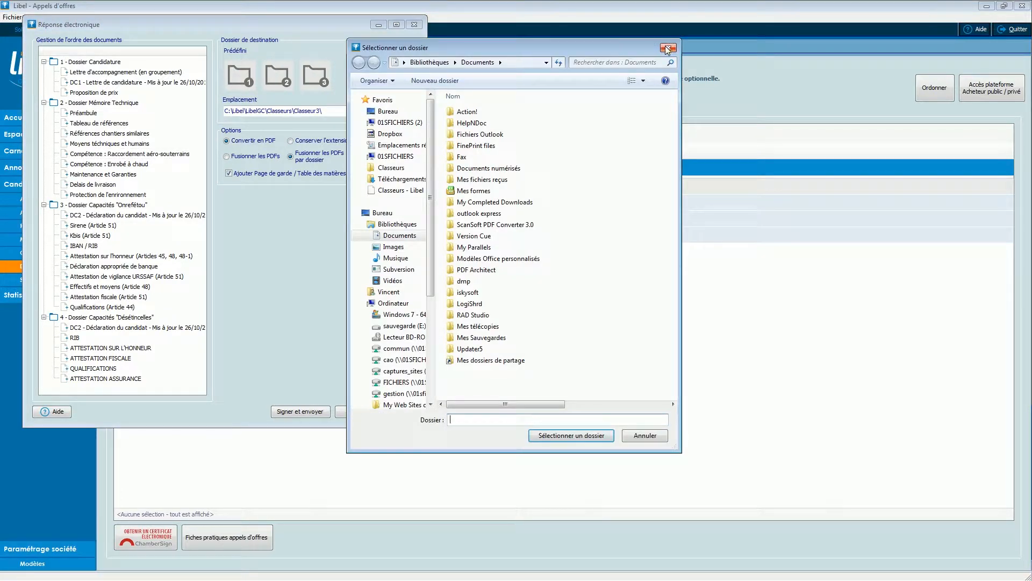
{"action": "left_click", "coordinate": [667, 49]}
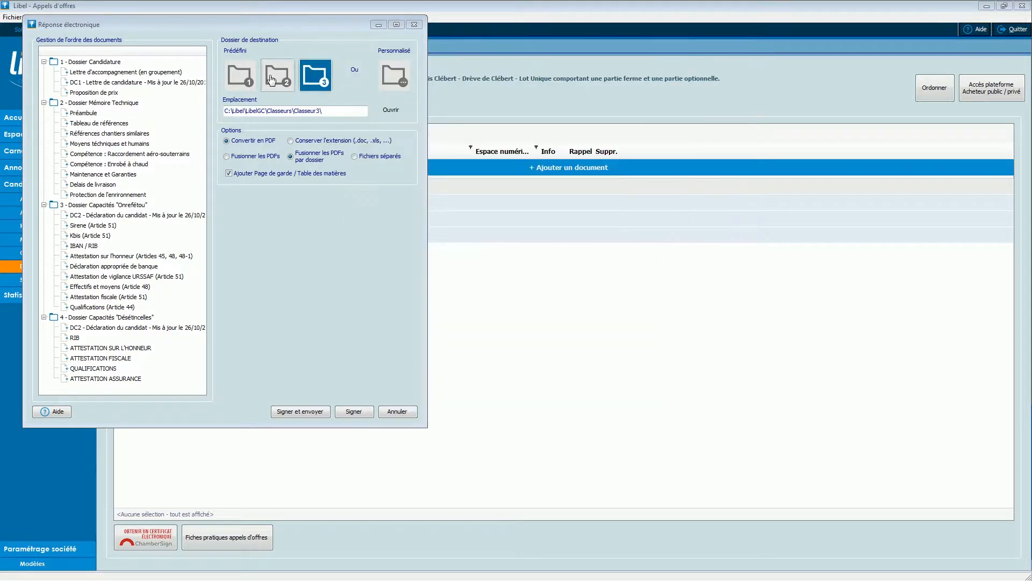
{"action": "left_click", "coordinate": [241, 78]}
{"action": "left_click", "coordinate": [276, 76]}
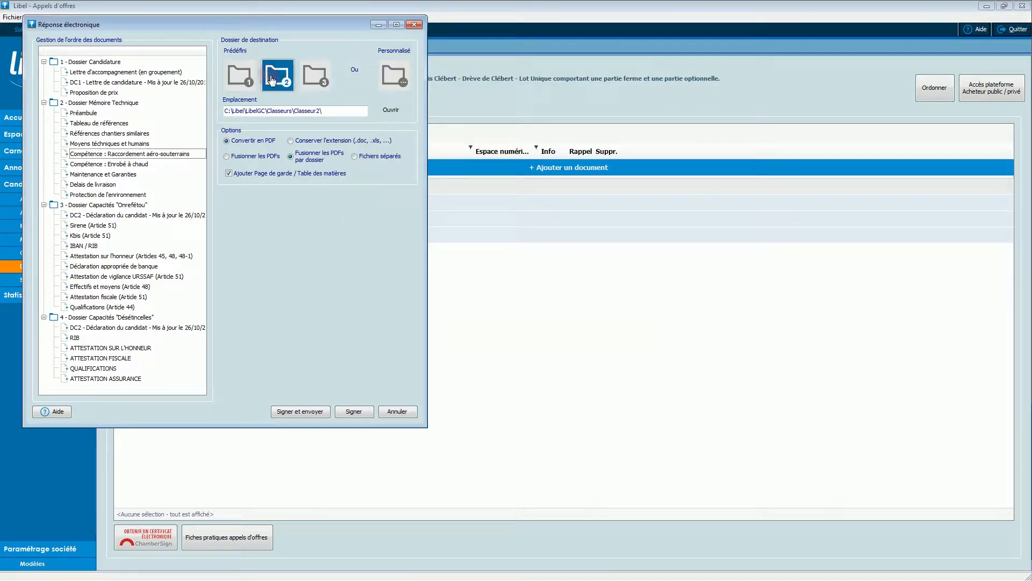
{"action": "left_click", "coordinate": [307, 78]}
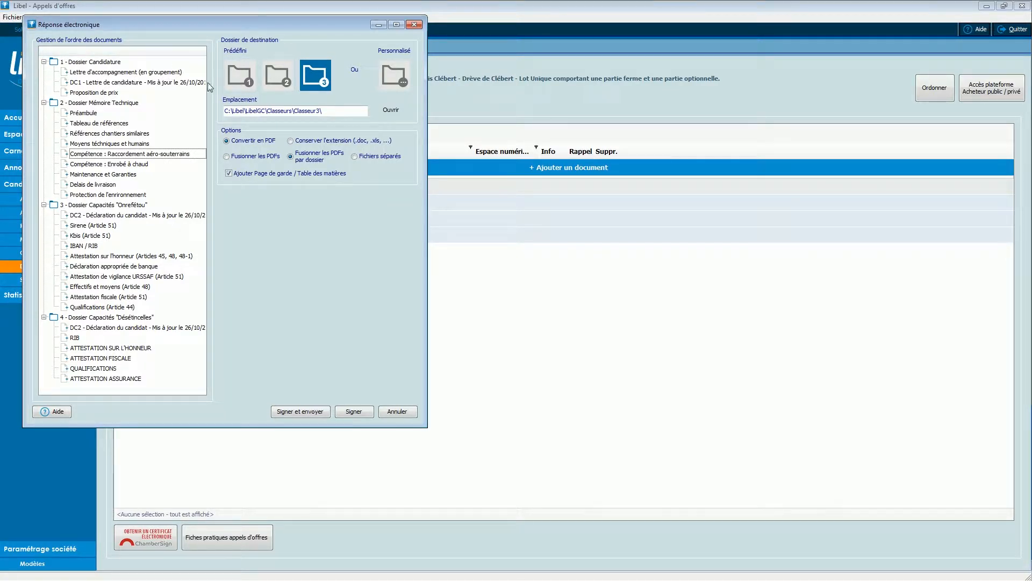
Keep PDFs merged per dossier and collapse all four dossiers in the tree.
{"action": "left_click", "coordinate": [242, 156]}
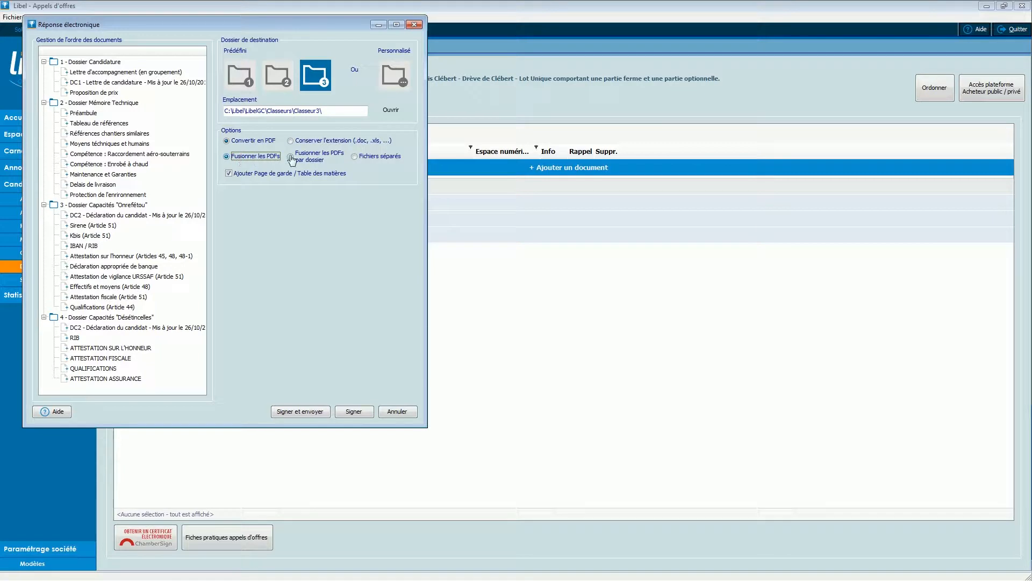
{"action": "left_click", "coordinate": [317, 163]}
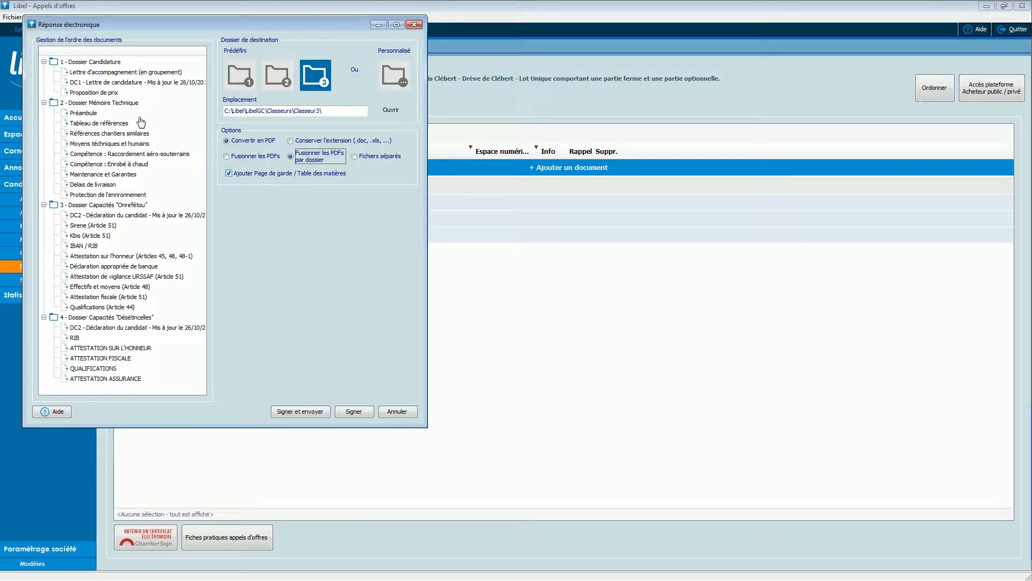
{"action": "left_click", "coordinate": [45, 63]}
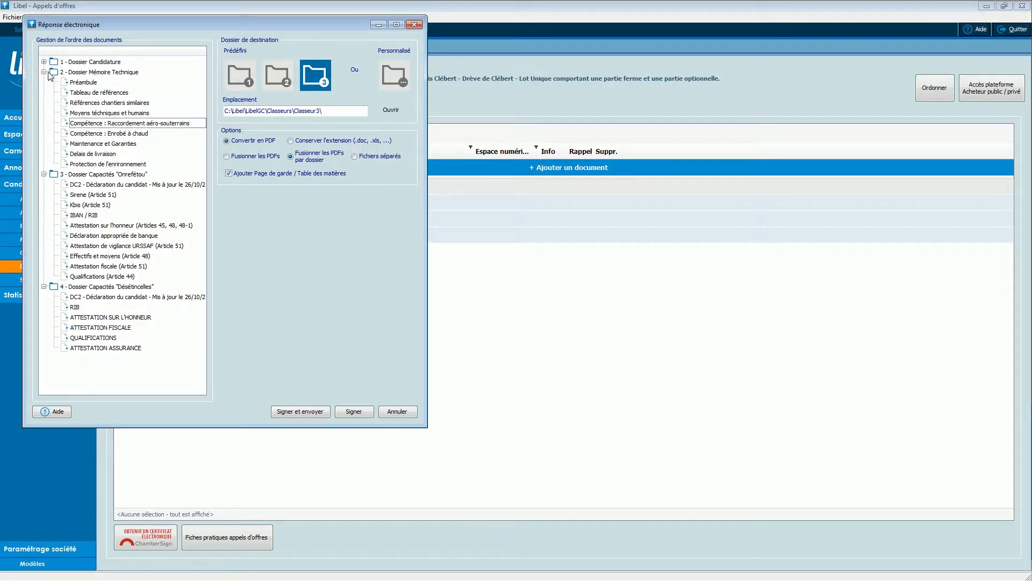
{"action": "left_click", "coordinate": [46, 72]}
{"action": "left_click", "coordinate": [44, 82]}
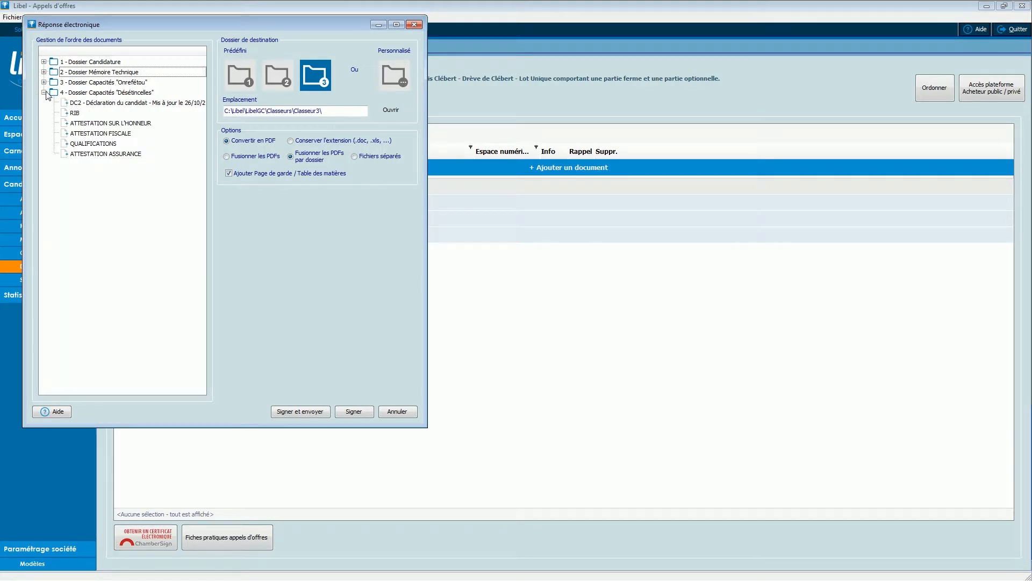
{"action": "left_click", "coordinate": [45, 93]}
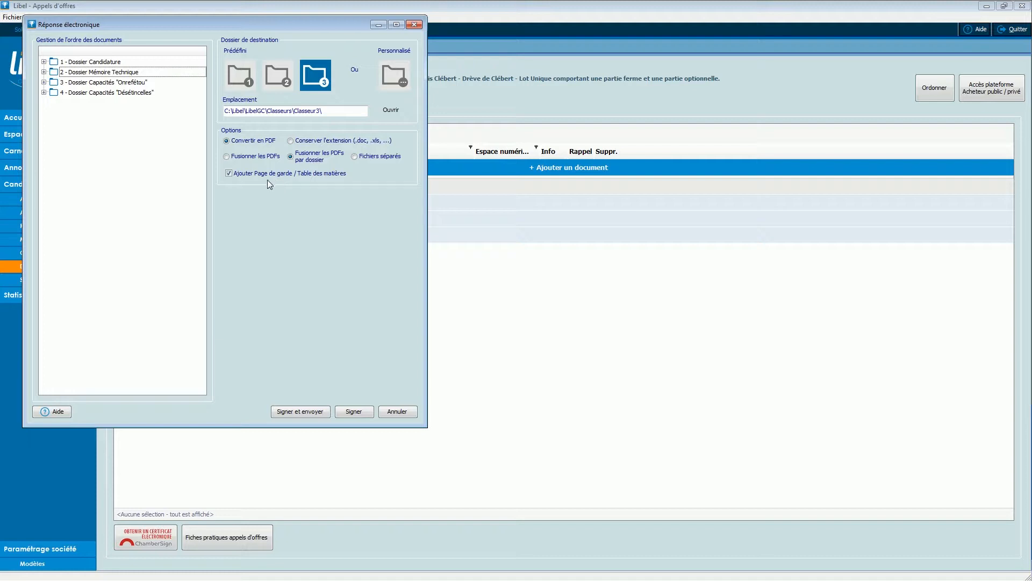
Keep the cover page and table of contents enabled, then sign without sending.
{"action": "left_click", "coordinate": [230, 177]}
{"action": "left_click", "coordinate": [232, 179]}
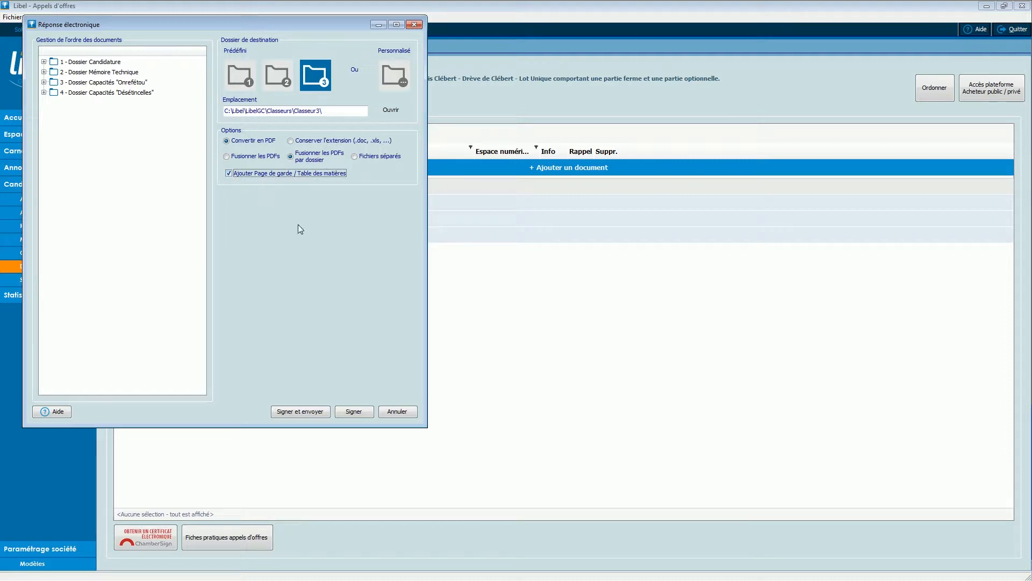
{"action": "left_click", "coordinate": [364, 416]}
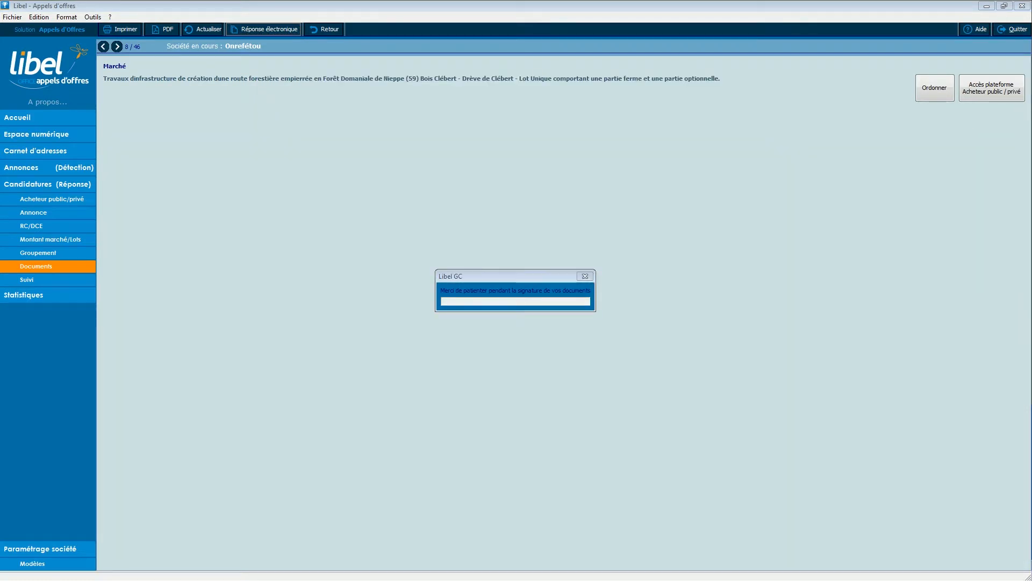
Enter the smart-card PIN to sign, then open 1 - Dossier Candidature_signe.pdf.
{"action": "left_click_drag", "start_coordinate": [769, 198], "coordinate": [511, 227]}
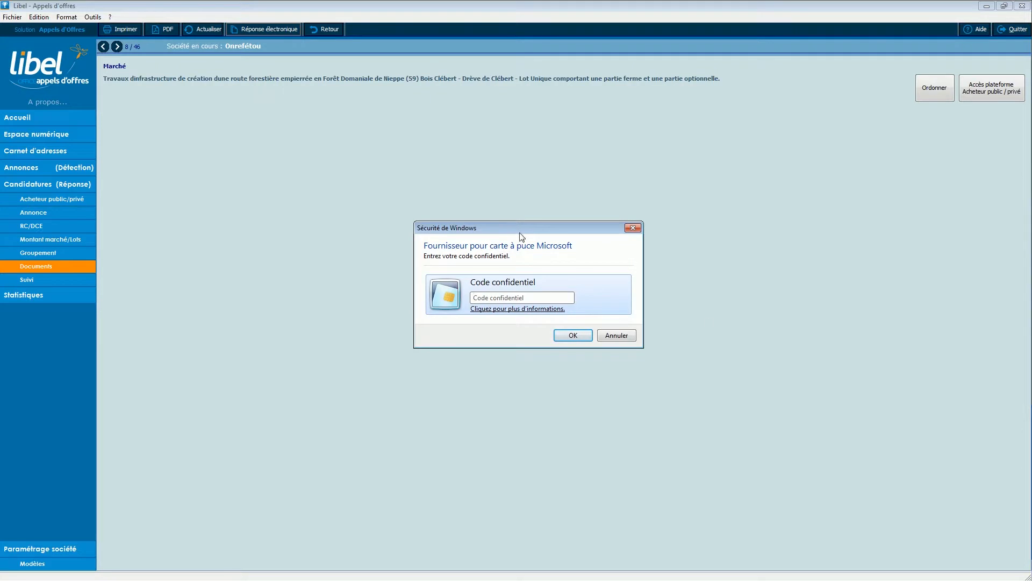
{"action": "left_click", "coordinate": [1005, 488]}
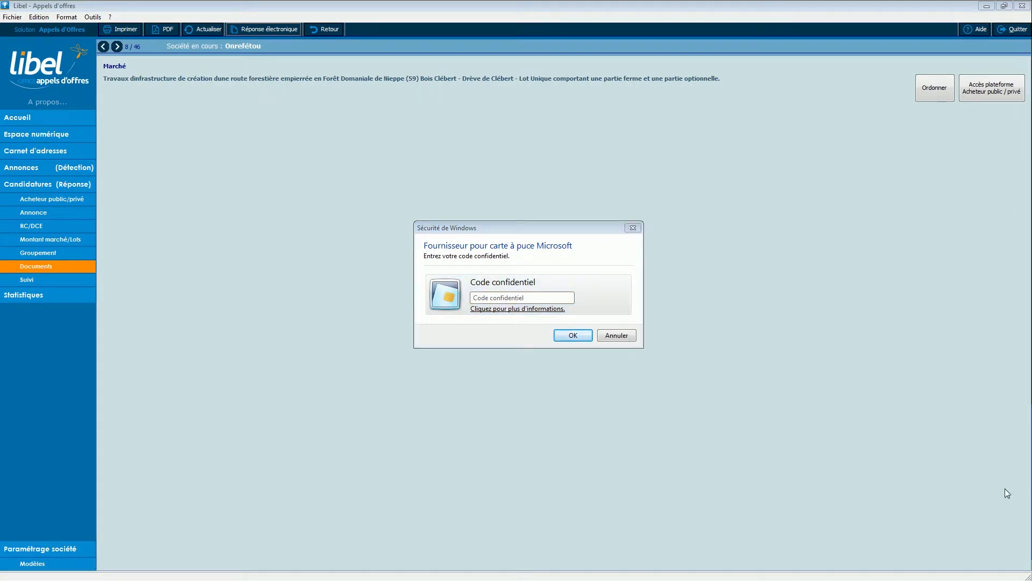
{"action": "left_click", "coordinate": [490, 295]}
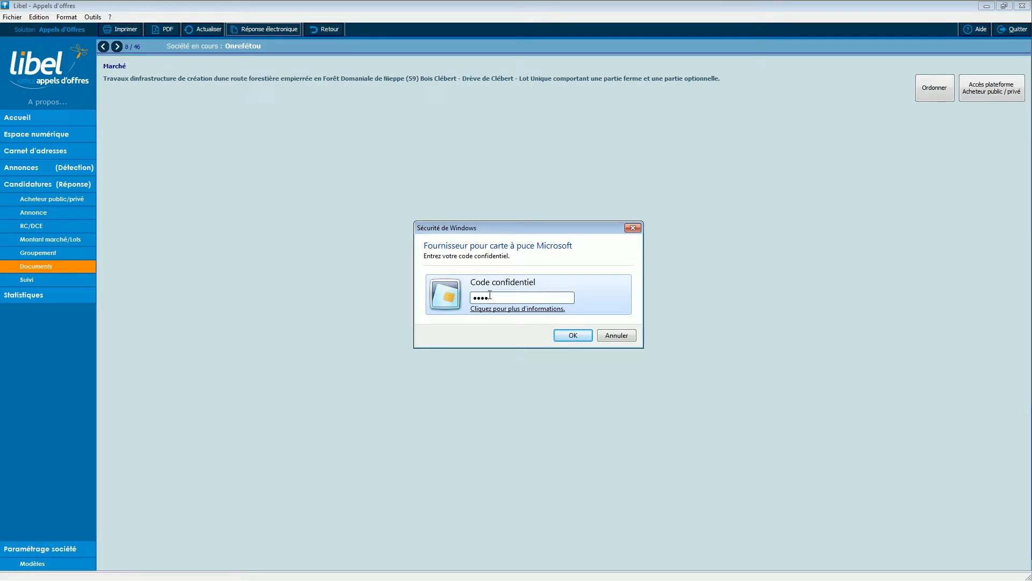
{"action": "left_click", "coordinate": [574, 334]}
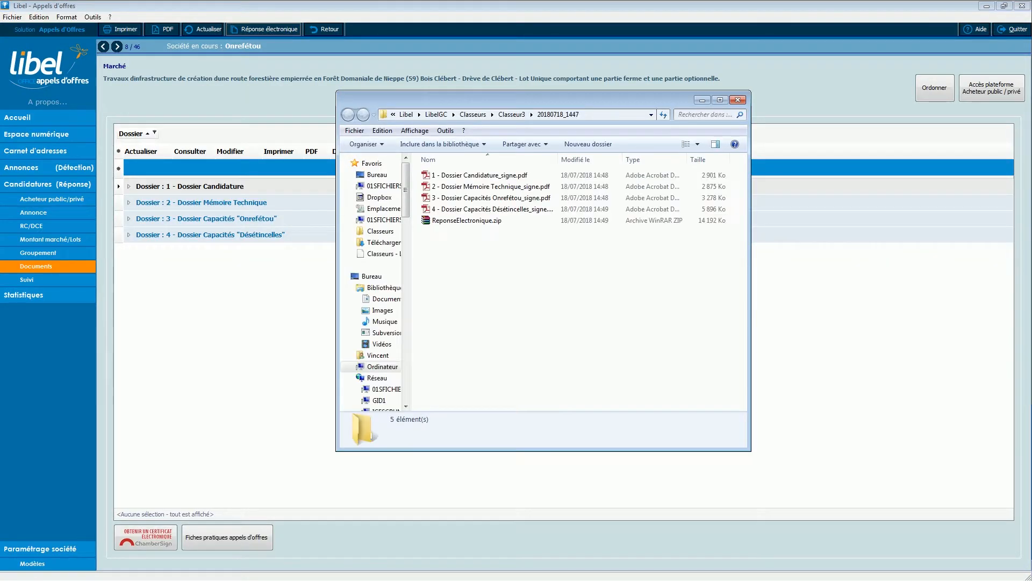
{"action": "left_click", "coordinate": [446, 177]}
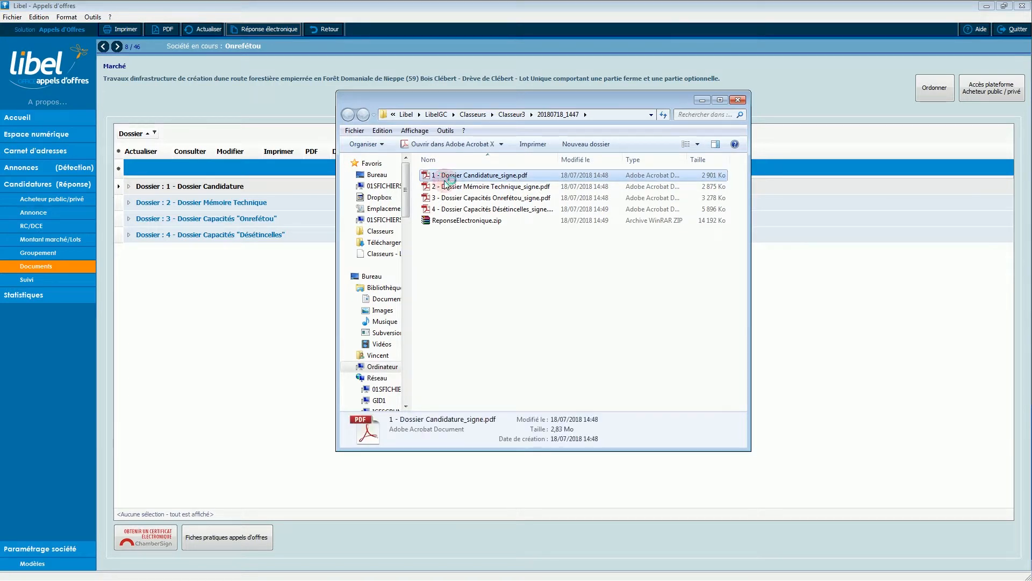
{"action": "double_click", "coordinate": [448, 177]}
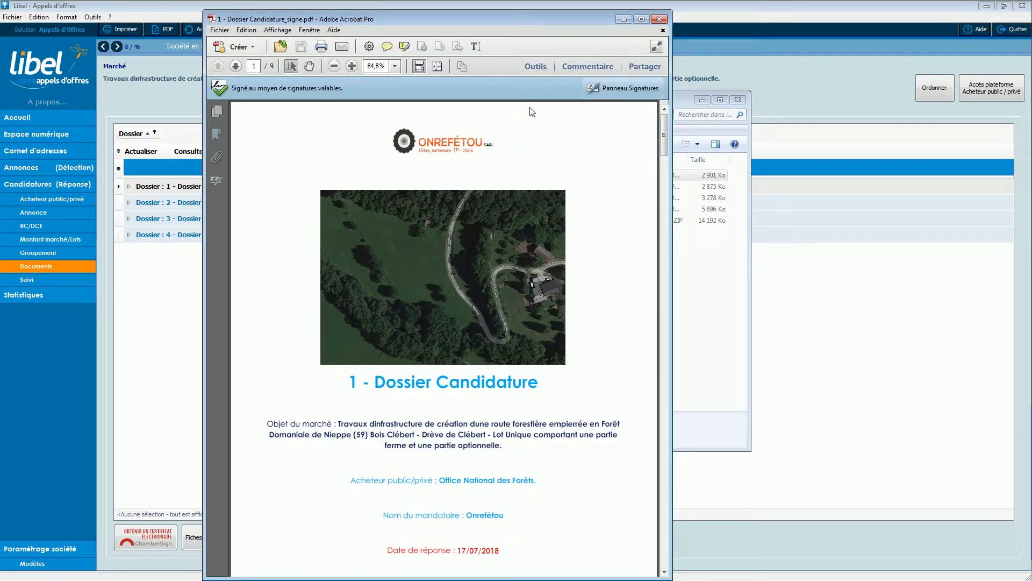
Check the PDF's signatures, then close Acrobat and the signed-files folder window.
{"action": "left_click", "coordinate": [629, 88]}
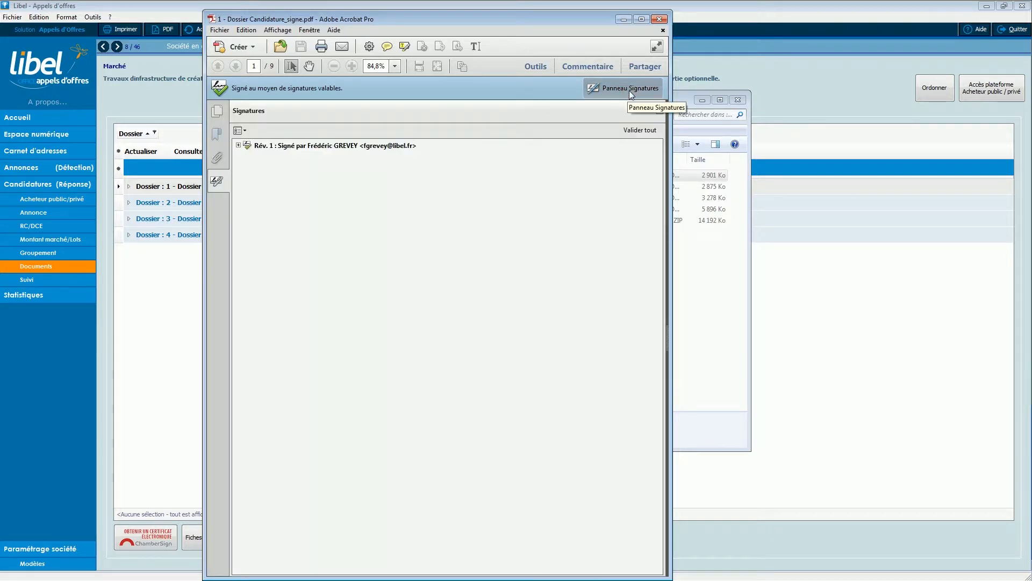
{"action": "left_click", "coordinate": [629, 90]}
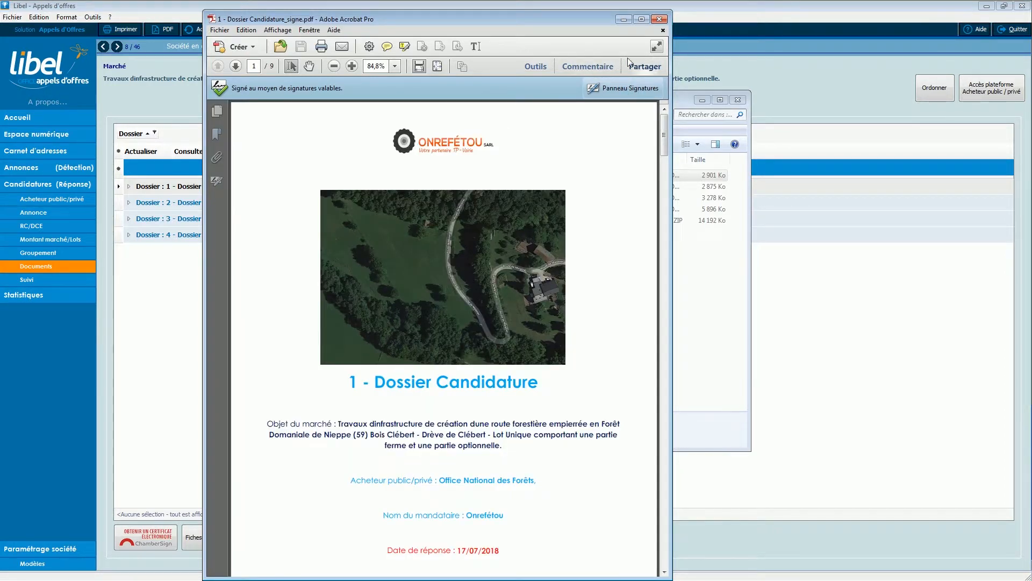
{"action": "left_click_drag", "start_coordinate": [665, 134], "coordinate": [638, 489]}
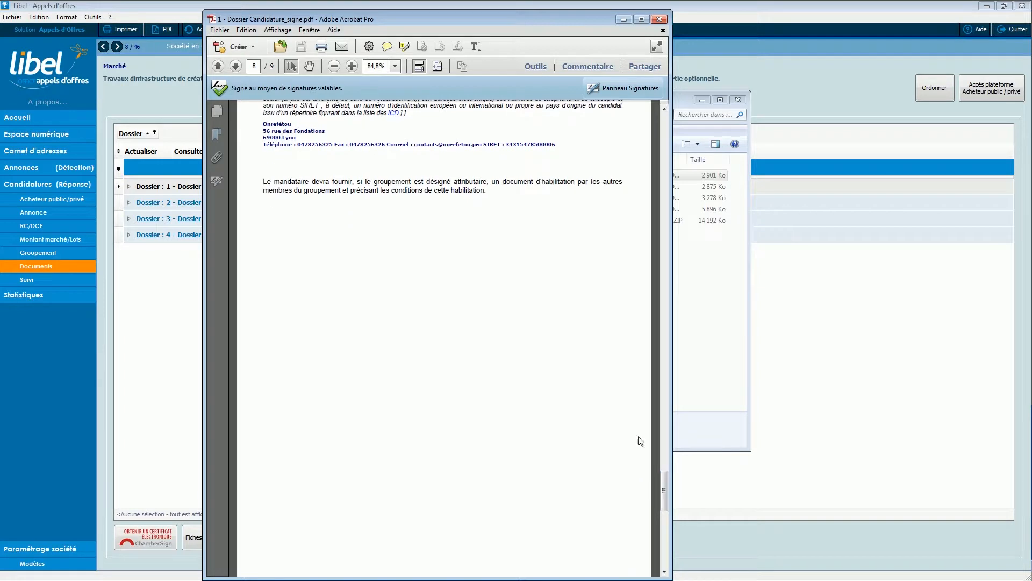
{"action": "left_click", "coordinate": [660, 19]}
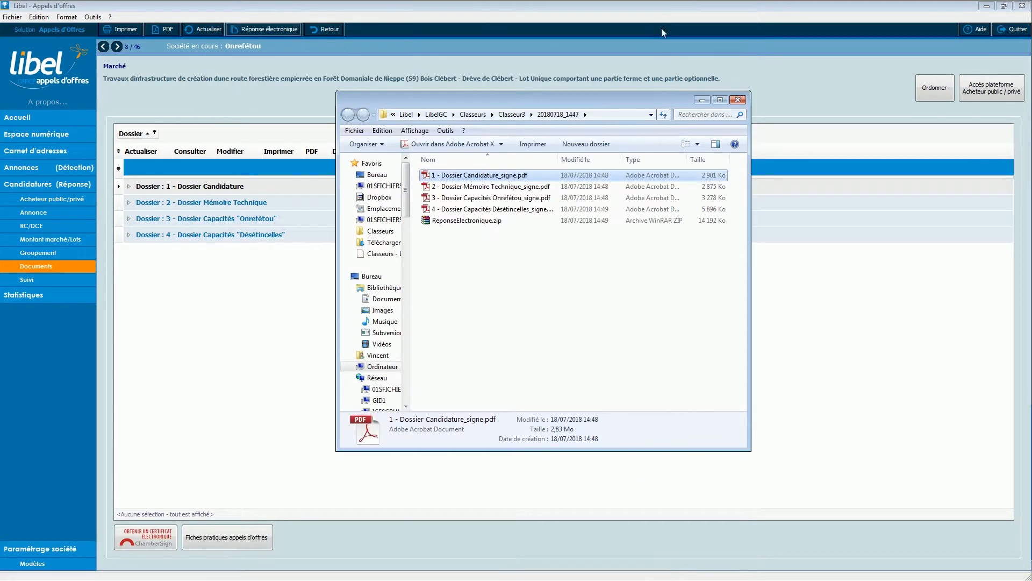
{"action": "left_click", "coordinate": [735, 101]}
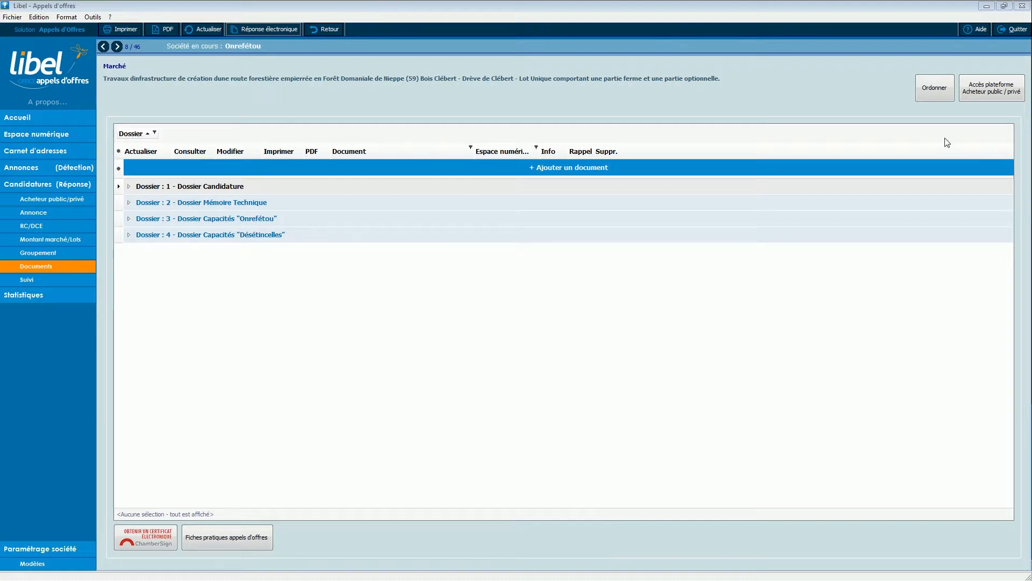
Open the buyer platform, browse Explorateur to Classeur3\20180718_1447, then hide the panel.
{"action": "left_click", "coordinate": [983, 97]}
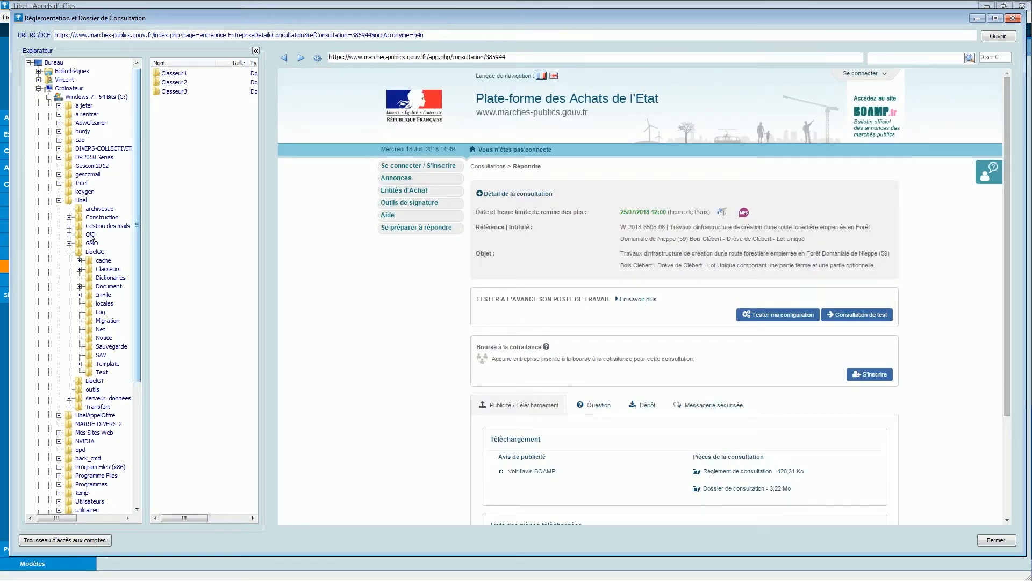
{"action": "double_click", "coordinate": [170, 93]}
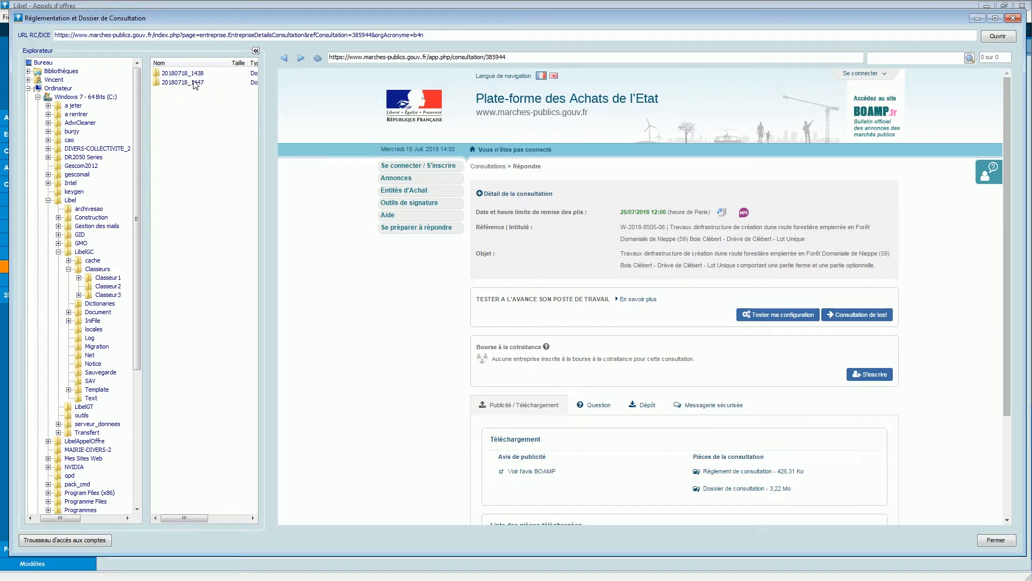
{"action": "double_click", "coordinate": [193, 83]}
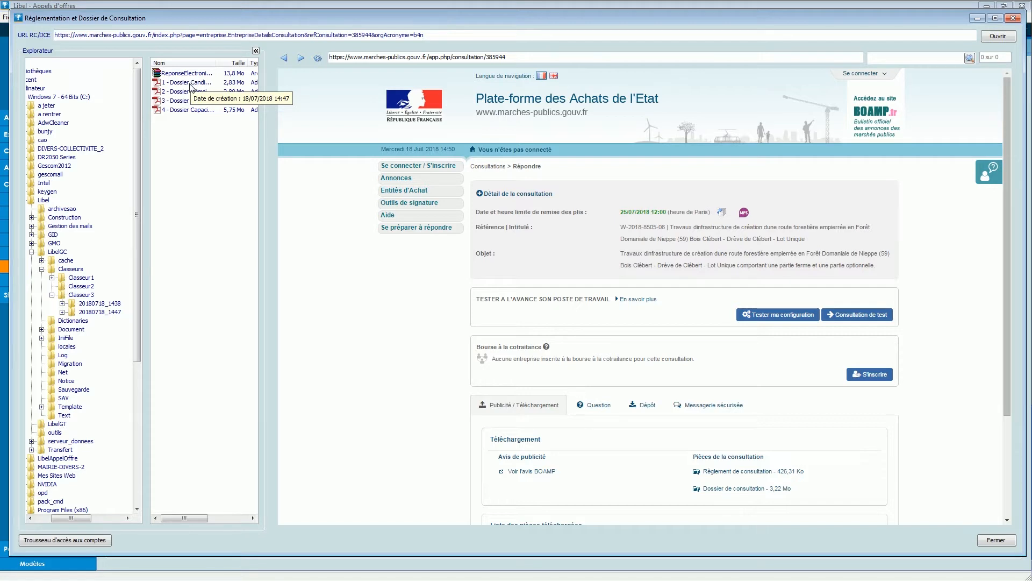
{"action": "left_click", "coordinate": [255, 50]}
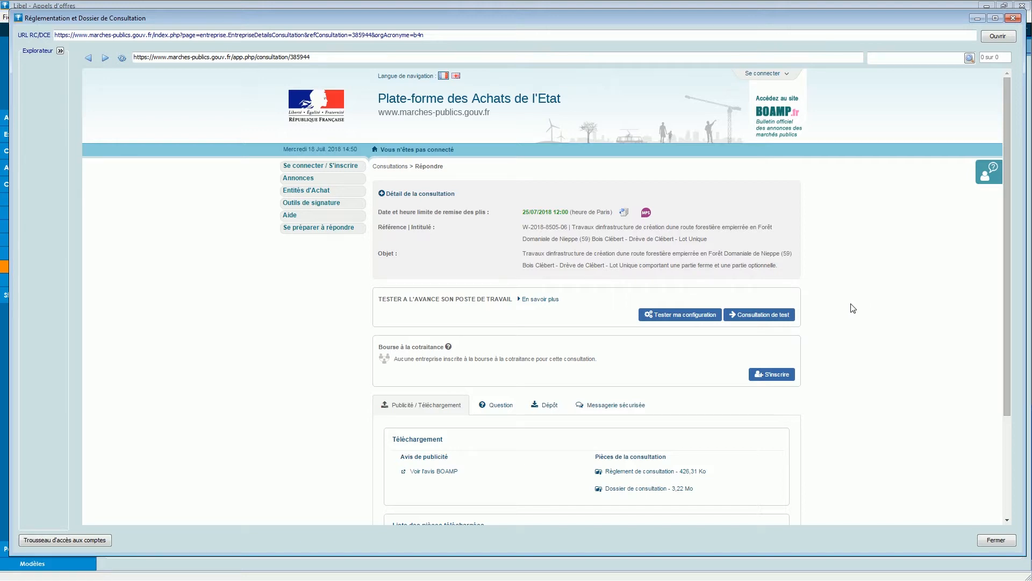
Open the Dépôt login form and review the saved platform account in the keychain.
{"action": "left_click", "coordinate": [553, 410]}
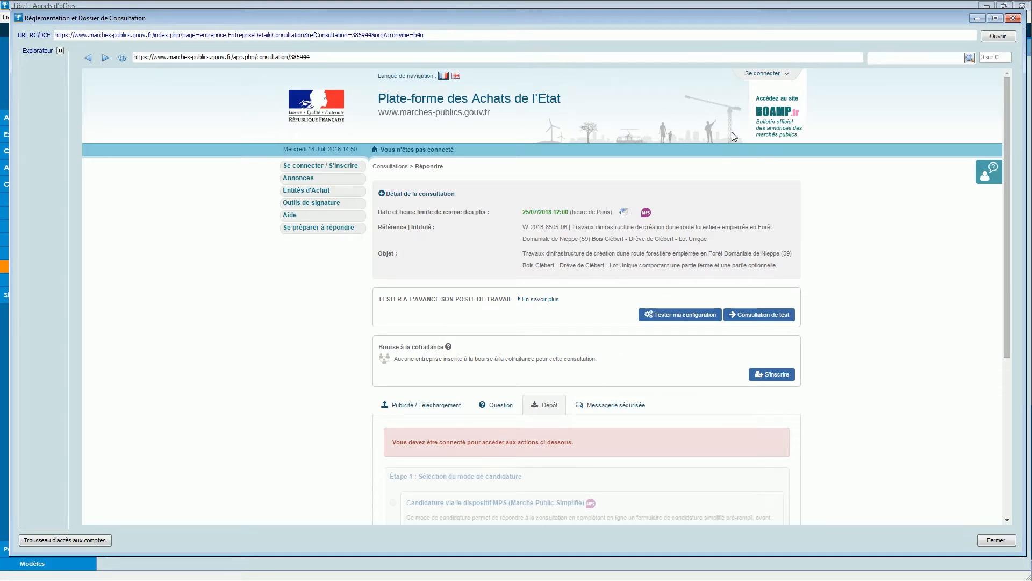
{"action": "left_click", "coordinate": [760, 74]}
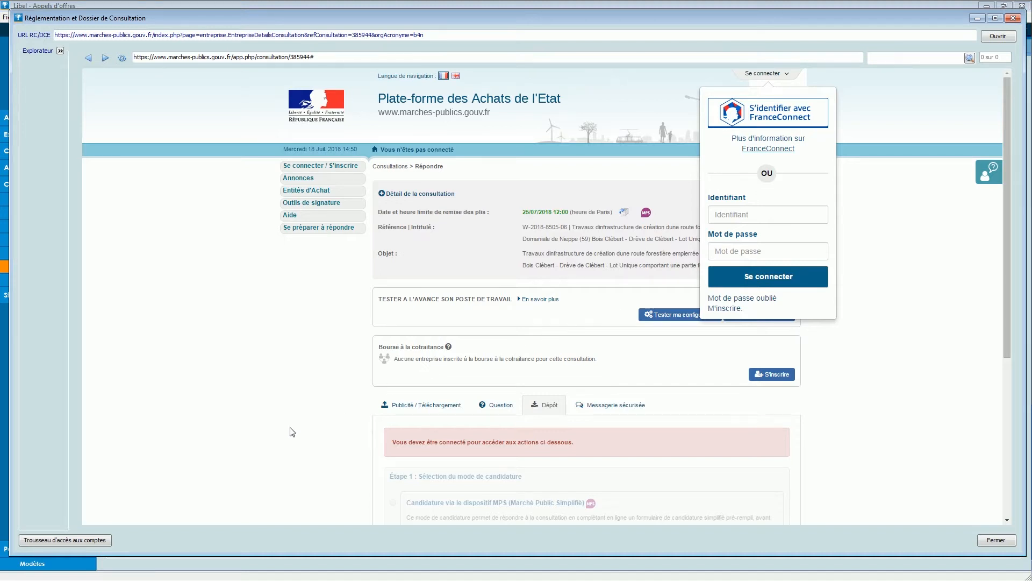
{"action": "left_click", "coordinate": [64, 540]}
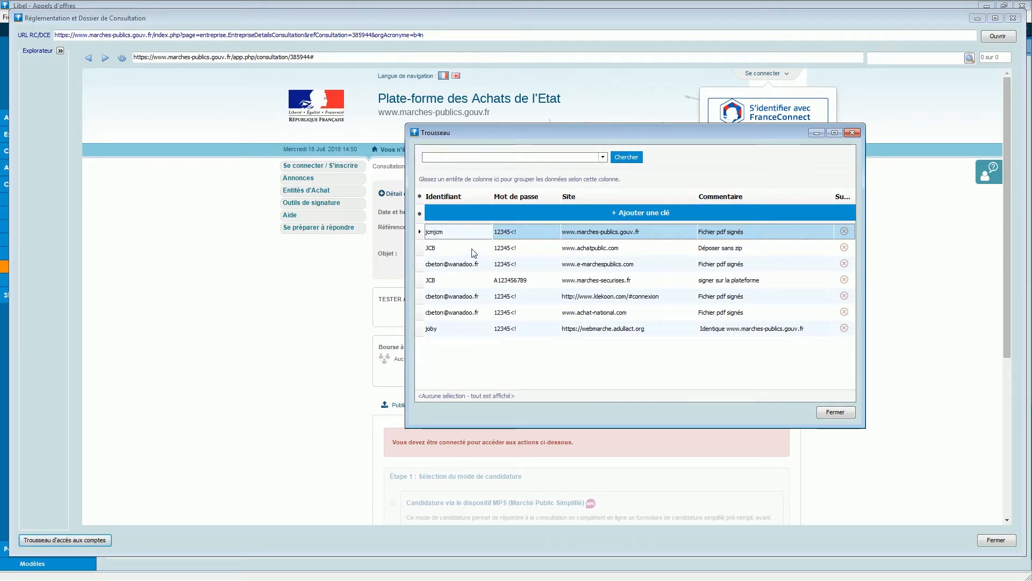
{"action": "left_click", "coordinate": [480, 236]}
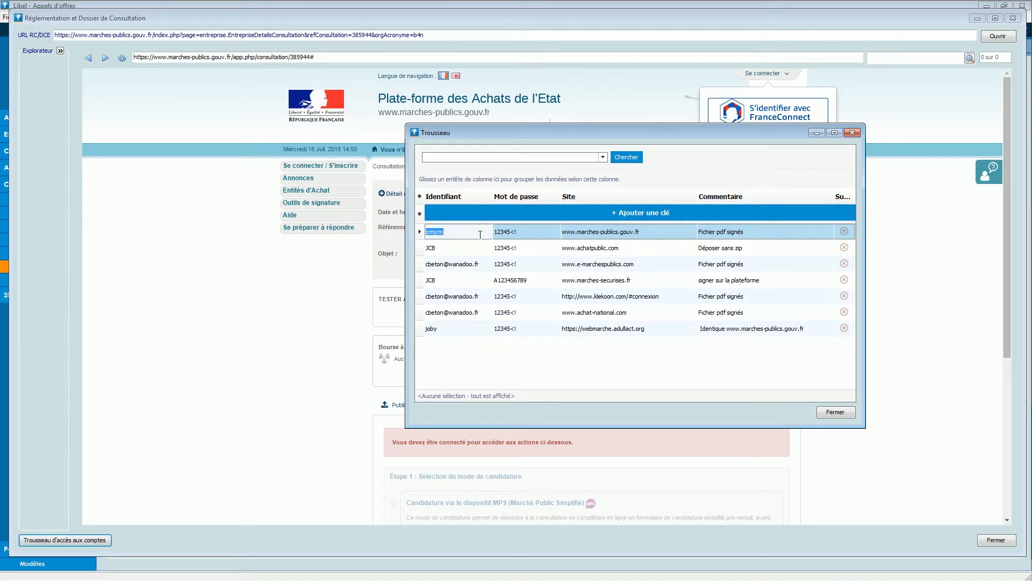
{"action": "left_click", "coordinate": [515, 233]}
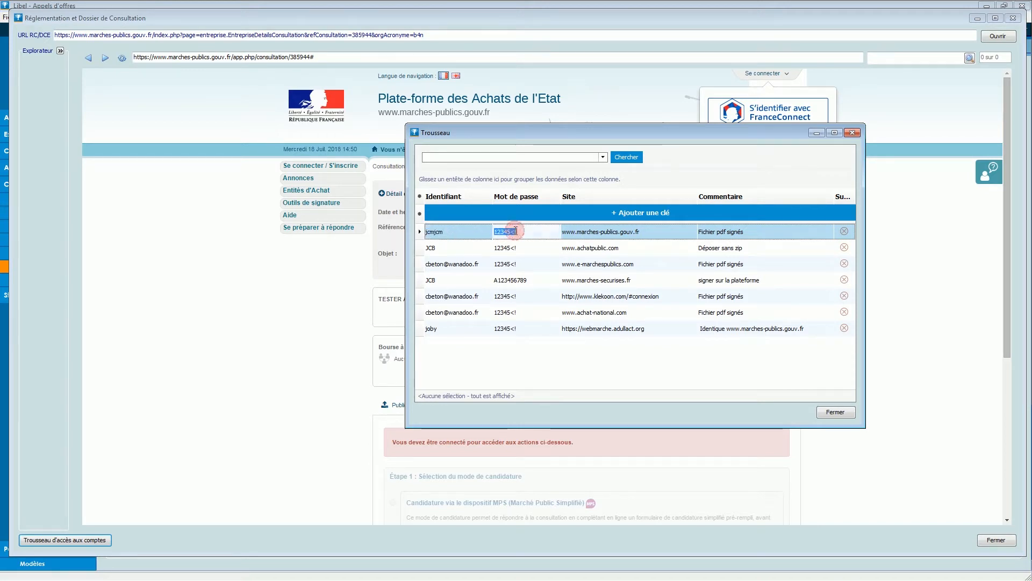
{"action": "left_click", "coordinate": [587, 232]}
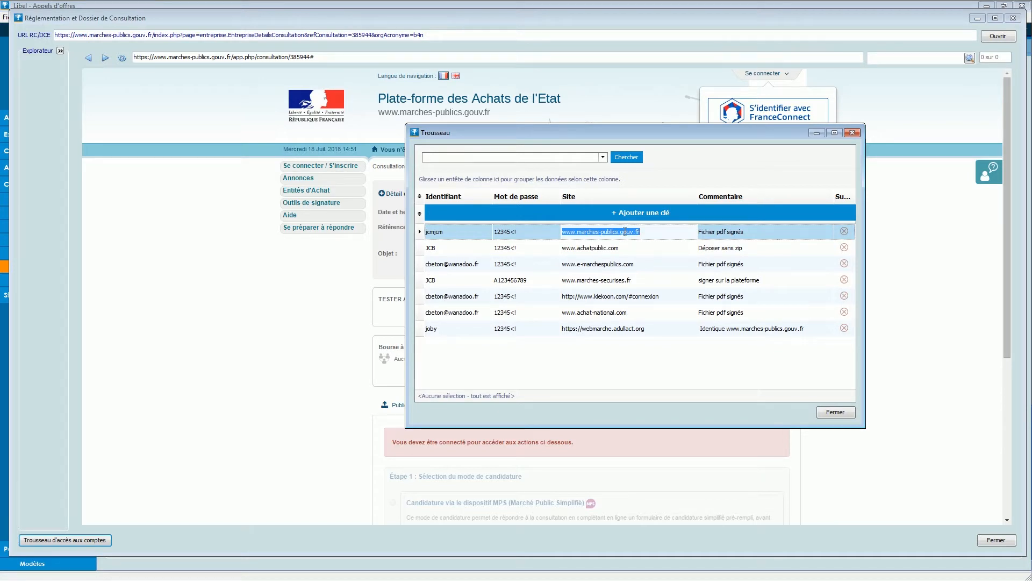
{"action": "left_click", "coordinate": [701, 234]}
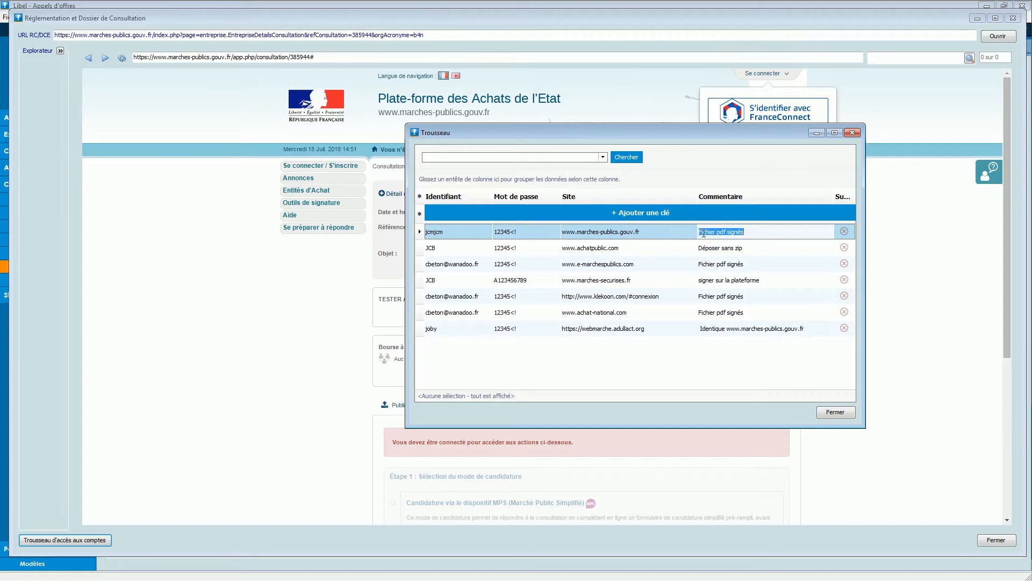
{"action": "left_click", "coordinate": [837, 413]}
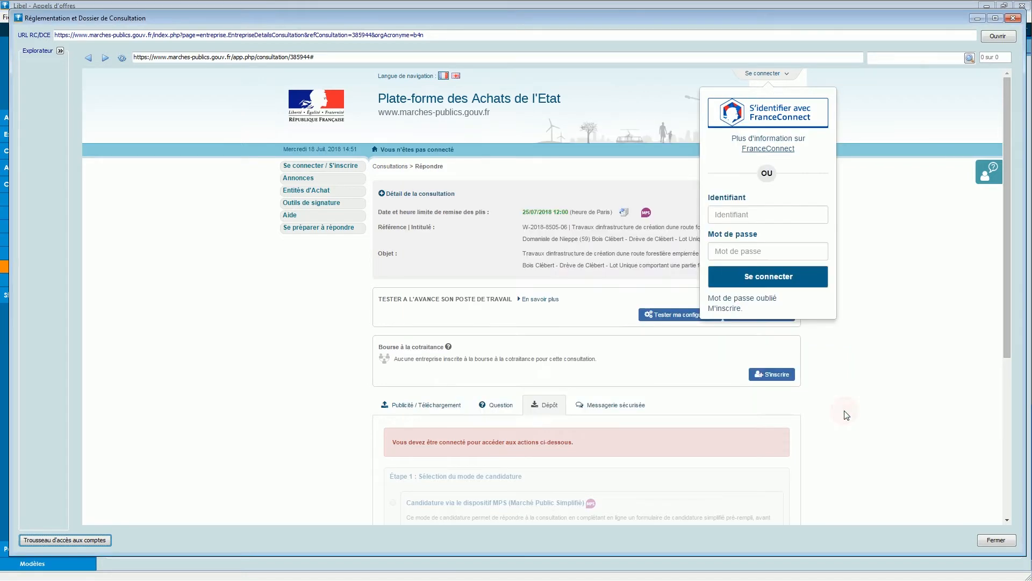
Enter the account identifier and password into the login form.
{"action": "left_click", "coordinate": [754, 216]}
{"action": "type", "text": "jcmjcm"}
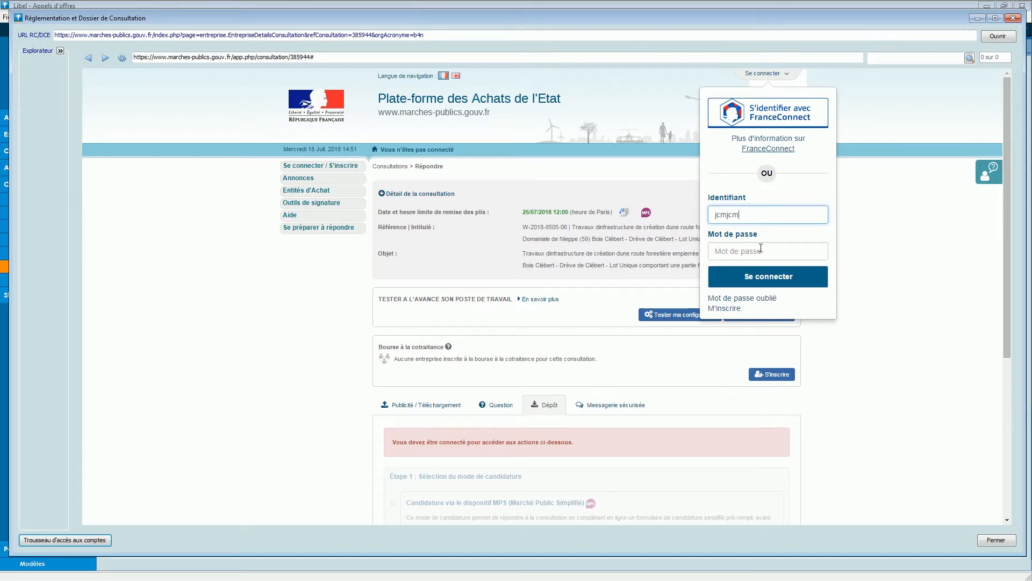
{"action": "left_click", "coordinate": [761, 249]}
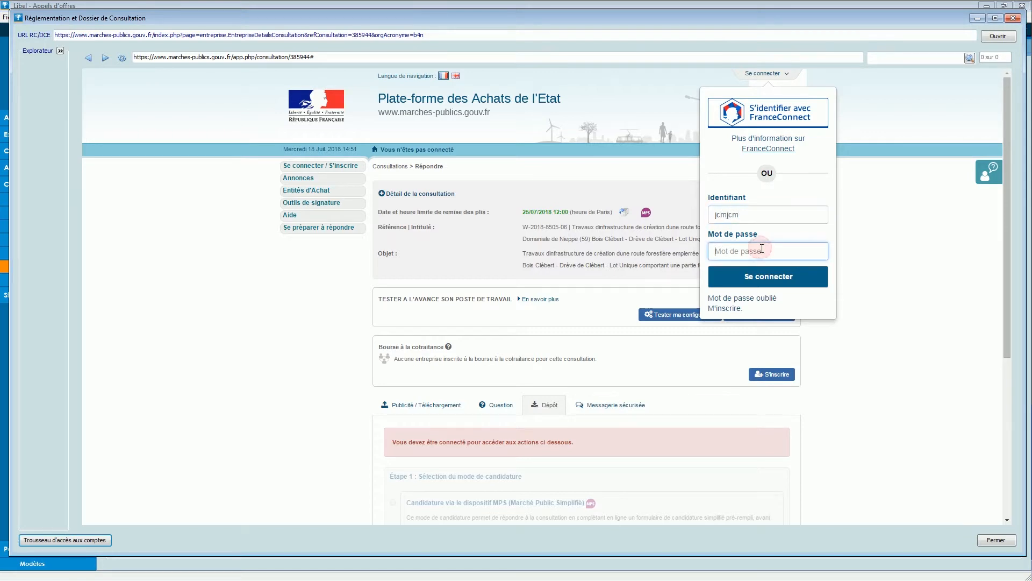
{"action": "type", "text": "•••••••"}
{"action": "key", "text": "ctrl+t"}
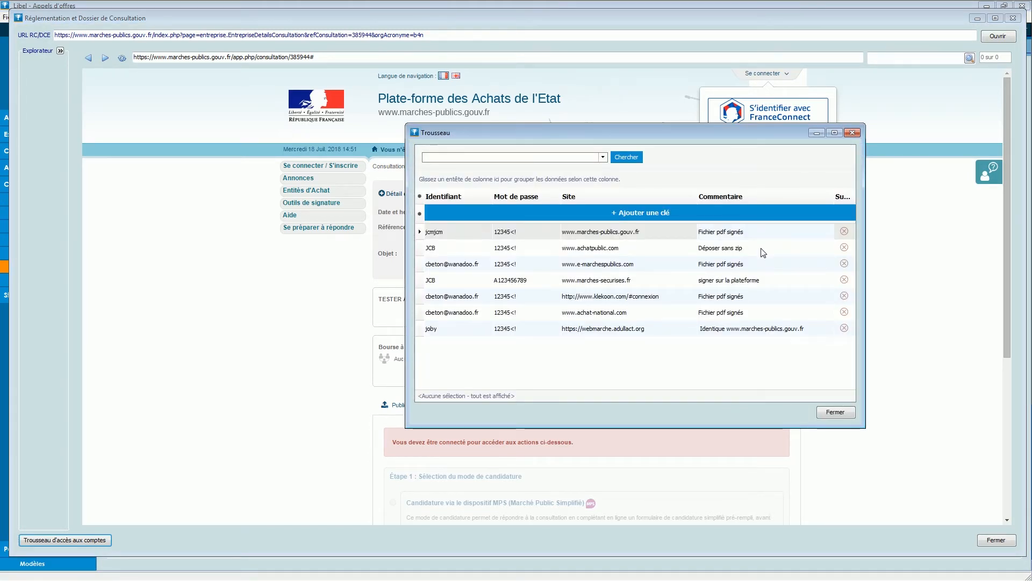
{"action": "left_click", "coordinate": [846, 413]}
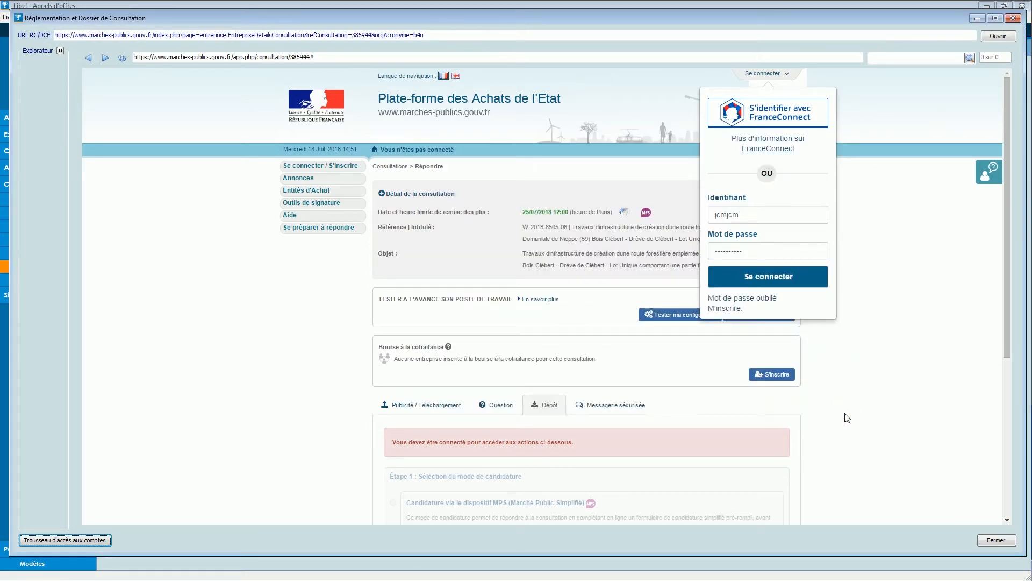
Sign in, choose Répondre à la consultation under Dépôt, acknowledge the notice, and reopen Explorateur.
{"action": "left_click", "coordinate": [770, 281]}
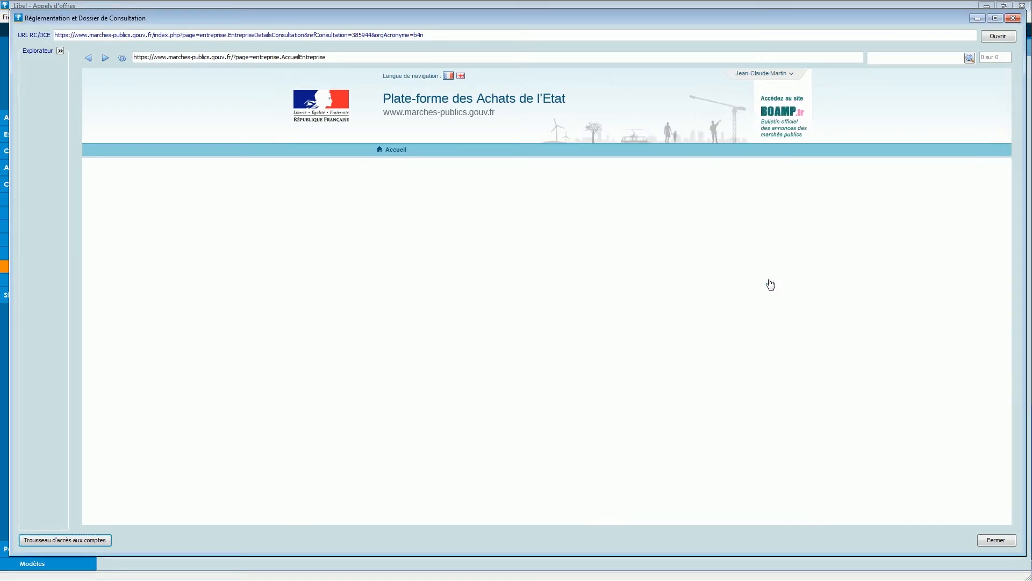
{"action": "left_click", "coordinate": [989, 37]}
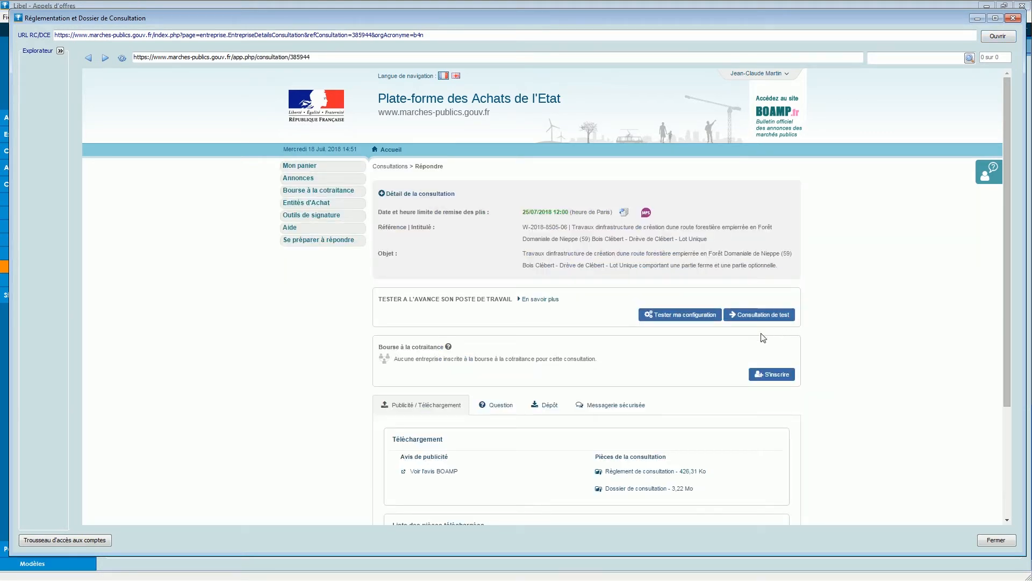
{"action": "left_click", "coordinate": [544, 406]}
{"action": "left_click_drag", "start_coordinate": [1004, 267], "coordinate": [970, 396]}
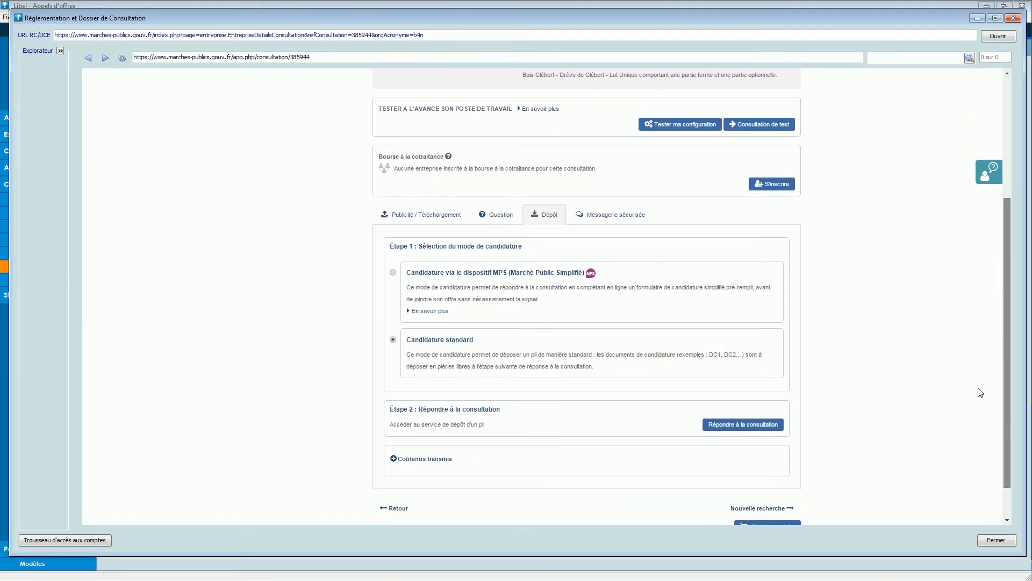
{"action": "left_click", "coordinate": [729, 425]}
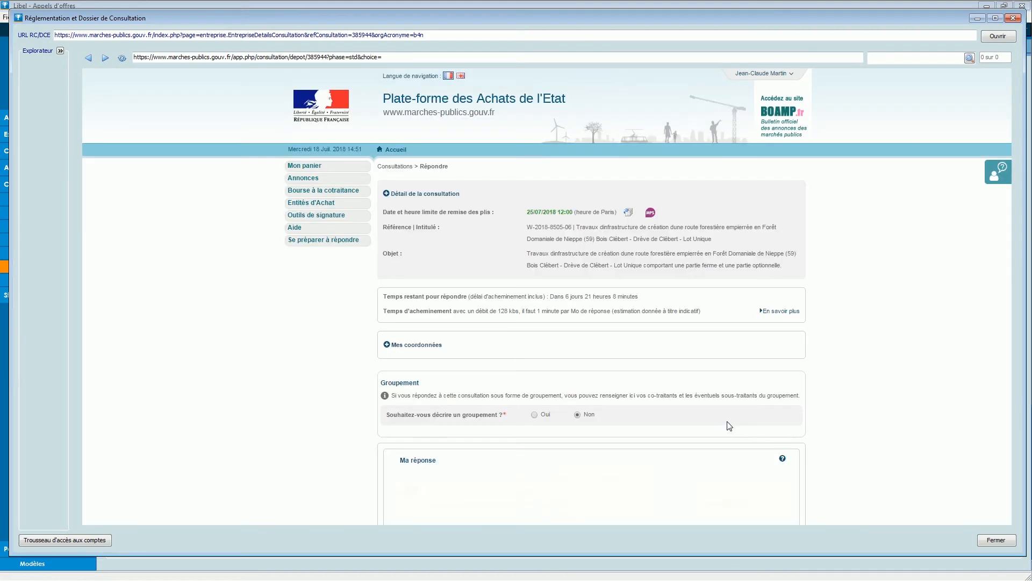
{"action": "left_click", "coordinate": [721, 160]}
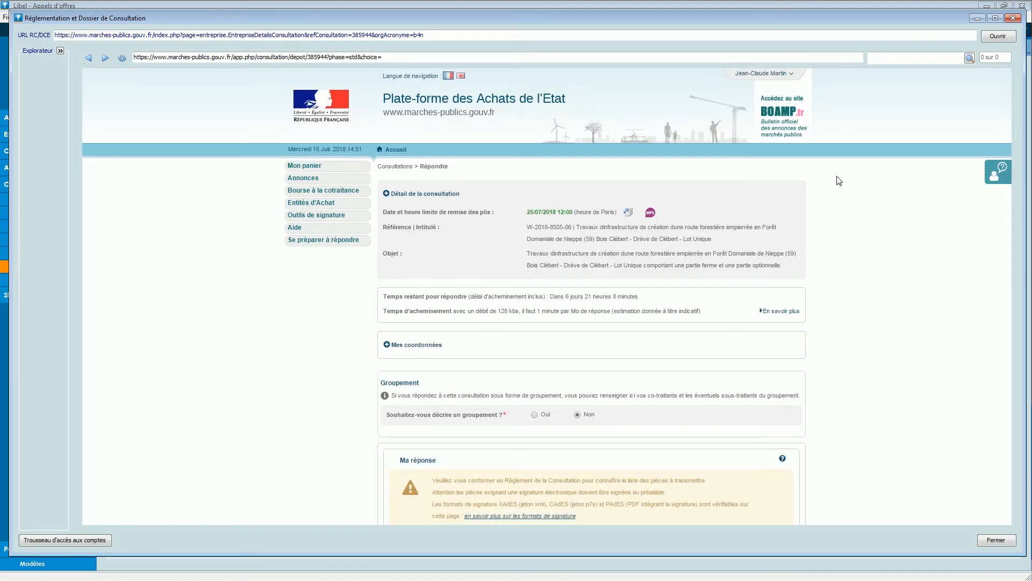
{"action": "left_click_drag", "start_coordinate": [1010, 177], "coordinate": [979, 340]}
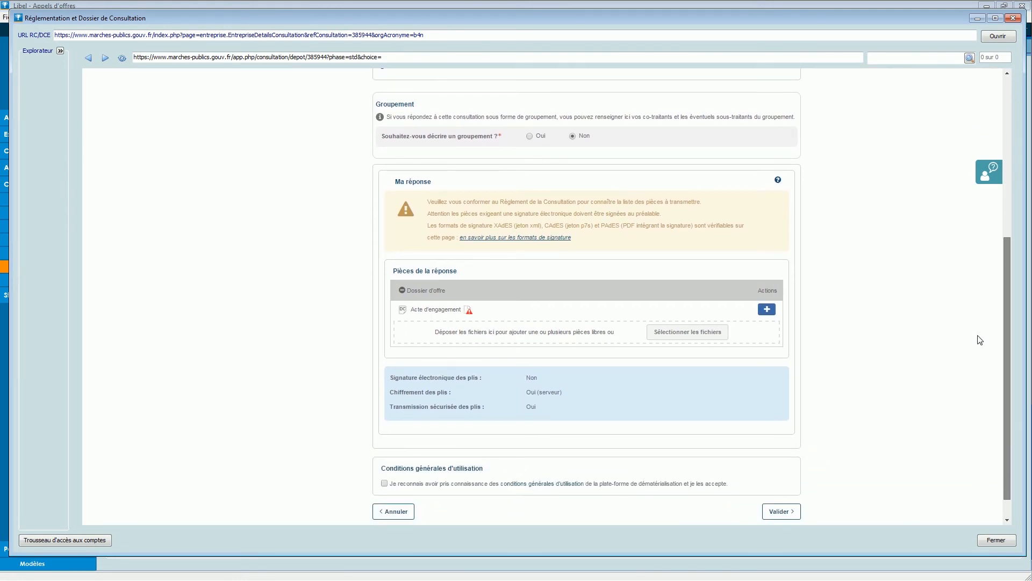
{"action": "left_click", "coordinate": [60, 51]}
Drag the four signed Dossier PDFs onto the drop zone, then close the platform window.
{"action": "left_click", "coordinate": [188, 82]}
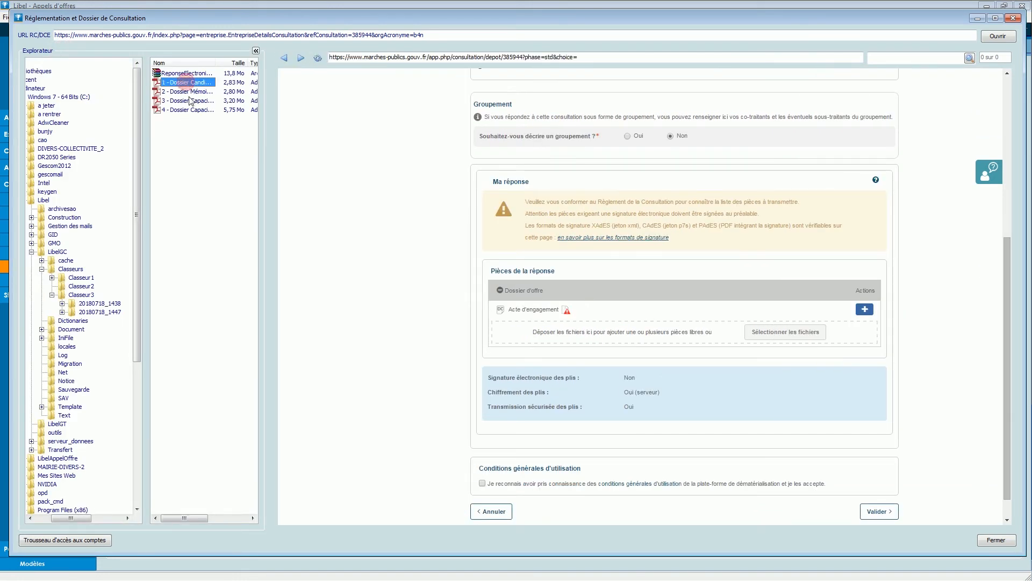
{"action": "left_click", "coordinate": [189, 110], "text": "shift"}
{"action": "left_click_drag", "start_coordinate": [195, 85], "coordinate": [574, 339]}
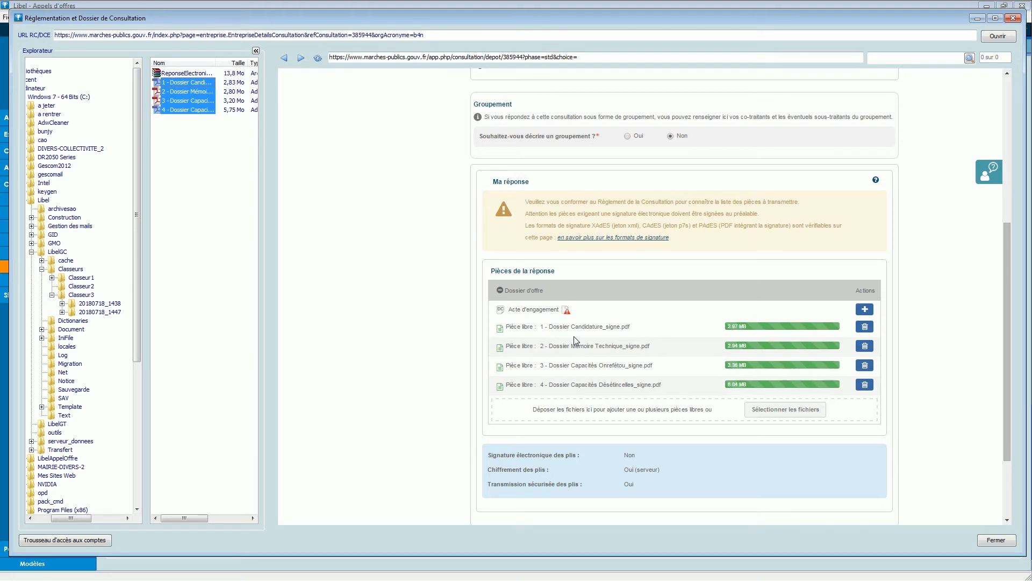
{"action": "left_click_drag", "start_coordinate": [1006, 450], "coordinate": [1009, 512]}
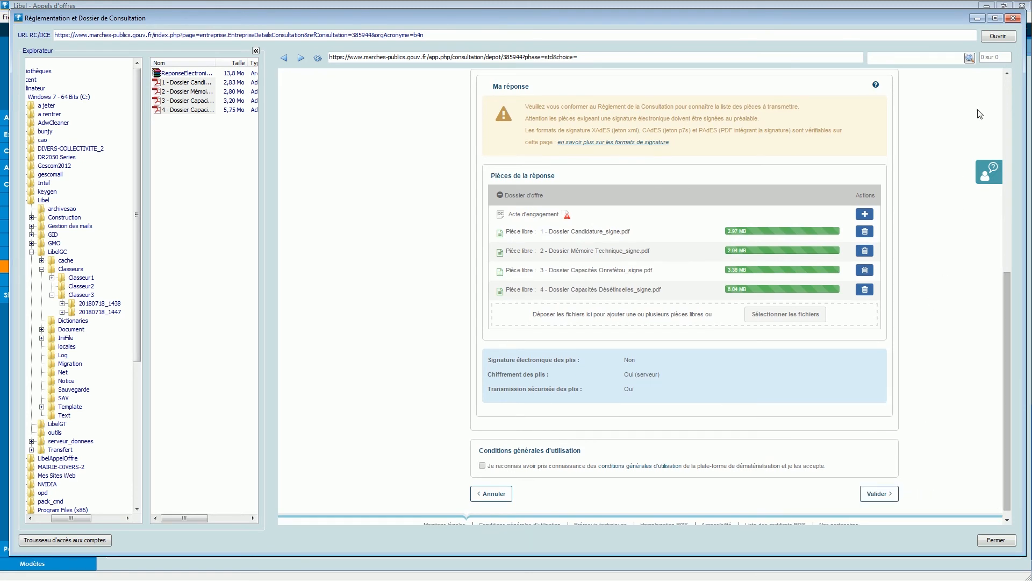
{"action": "left_click", "coordinate": [1013, 18]}
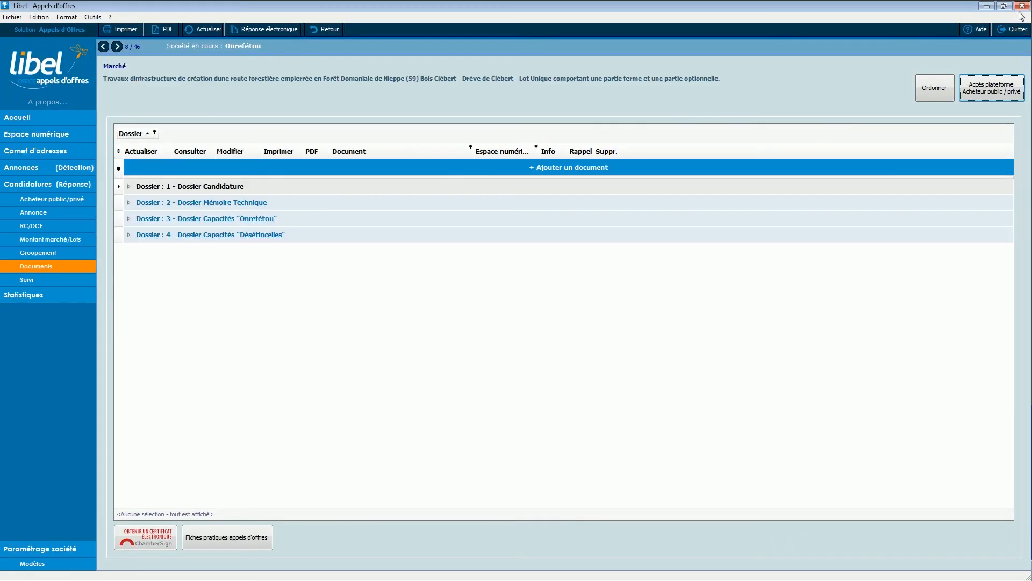